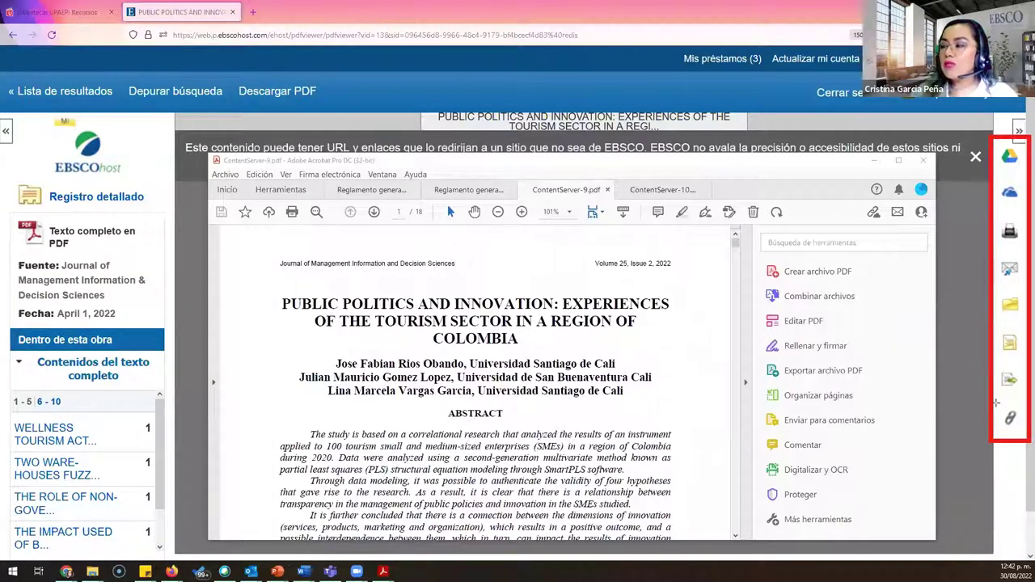
Step: Return to the EBSCO article viewer and show the tourism article's ABNT, AMA, APA and Chicago citations
{"action": "left_click_drag", "start_coordinate": [994, 403], "coordinate": [1028, 440]}
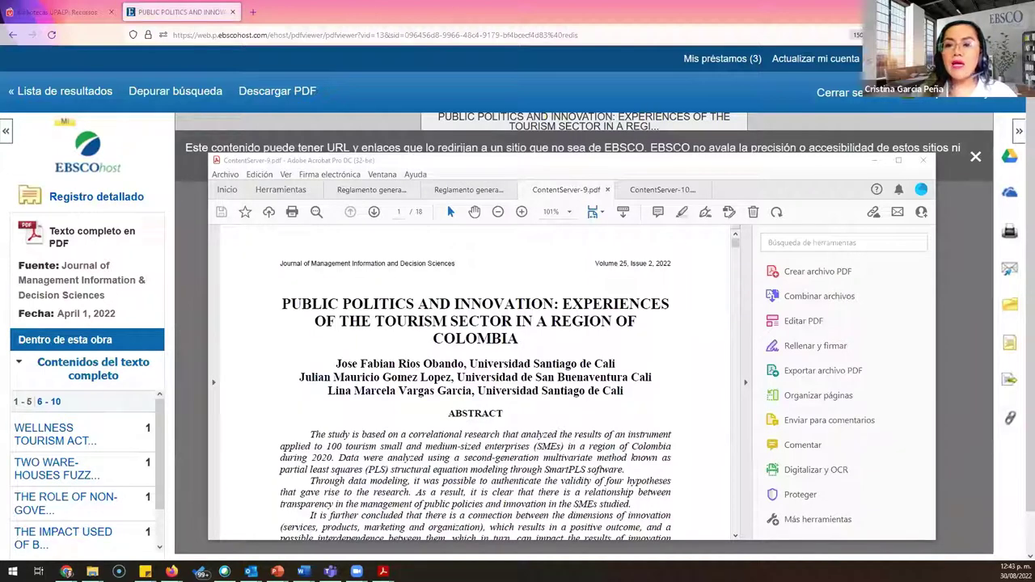
{"action": "left_click", "coordinate": [1003, 314]}
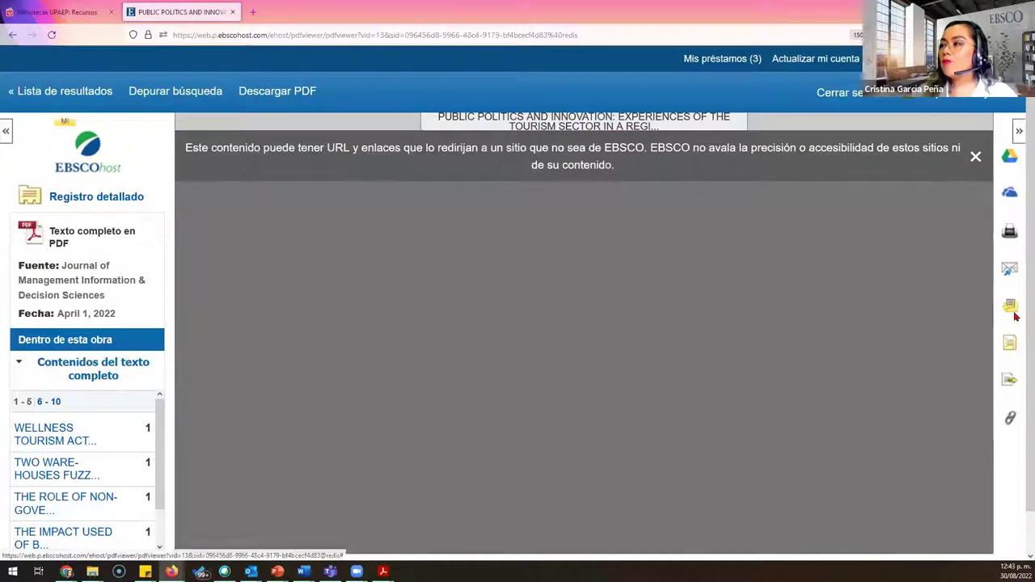
{"action": "left_click", "coordinate": [1007, 348]}
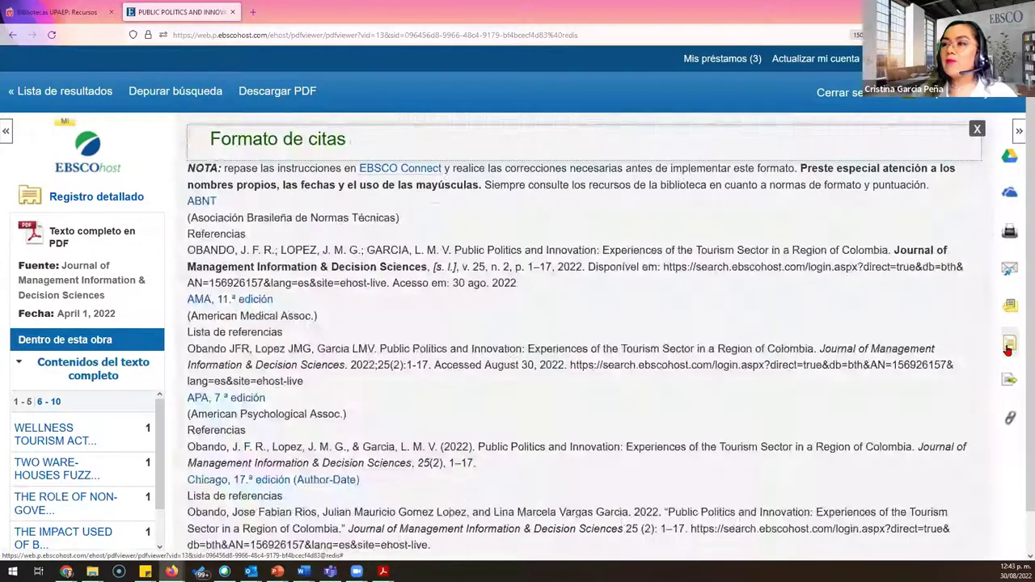
Step: Select the APA 7th edition citation and open the e-mail form for the article
{"action": "scroll", "coordinate": [623, 314], "scroll_direction": "down", "scroll_amount": 2}
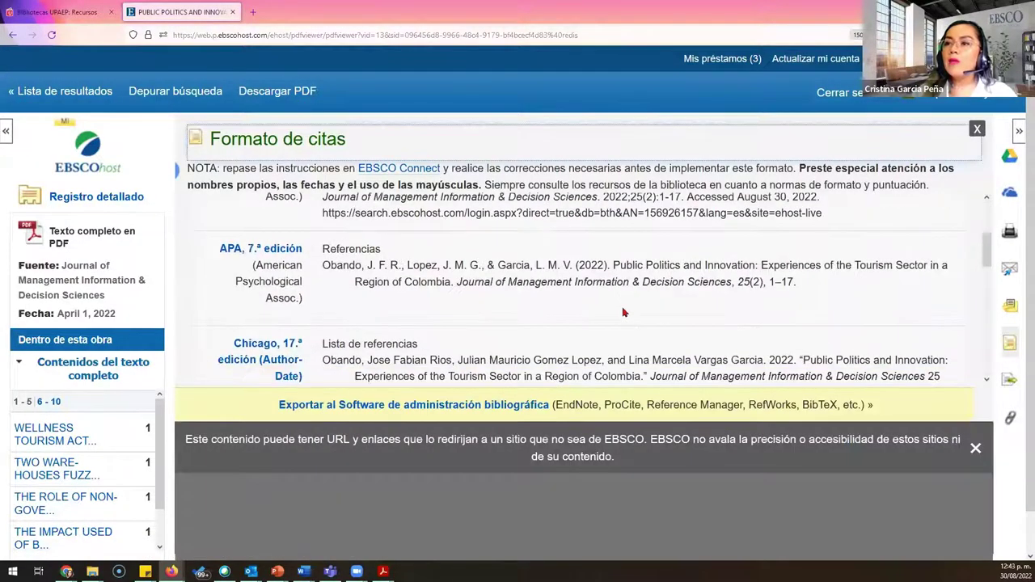
{"action": "triple_click", "coordinate": [380, 264]}
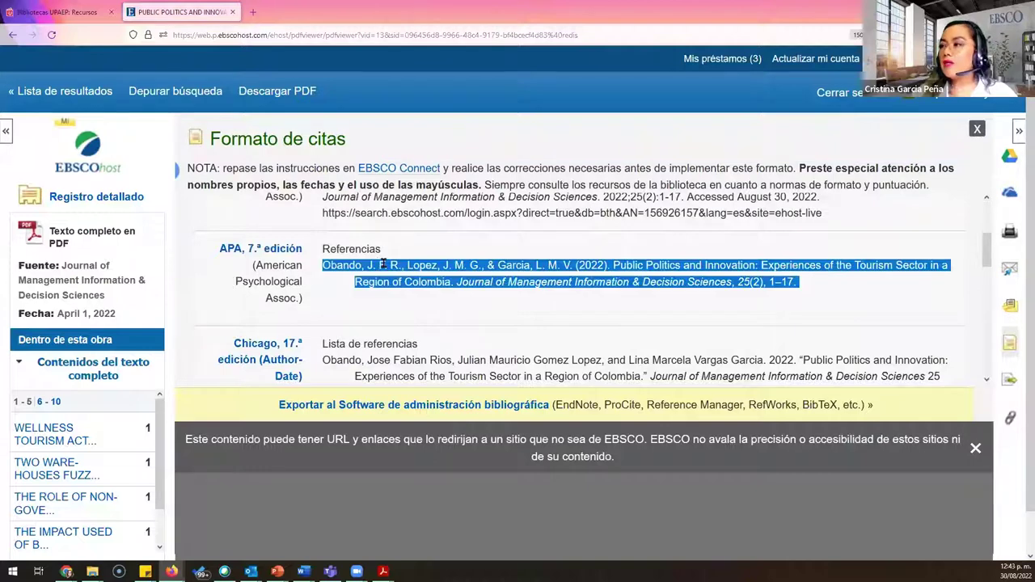
{"action": "left_click", "coordinate": [1009, 270]}
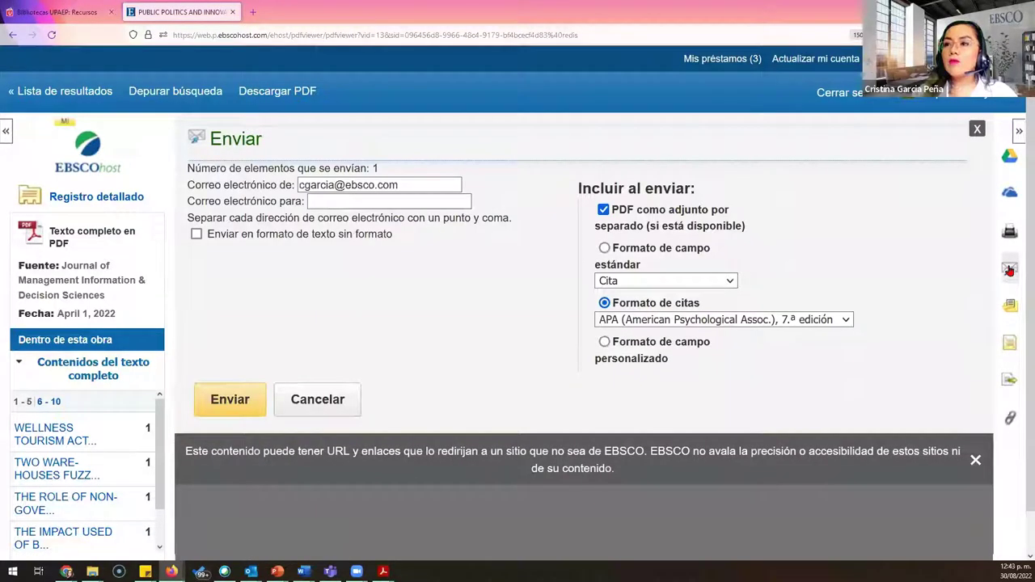
Step: Enter the recipient's e-mail address, keep APA as citation format, and return to the tourism results
{"action": "left_click", "coordinate": [322, 200]}
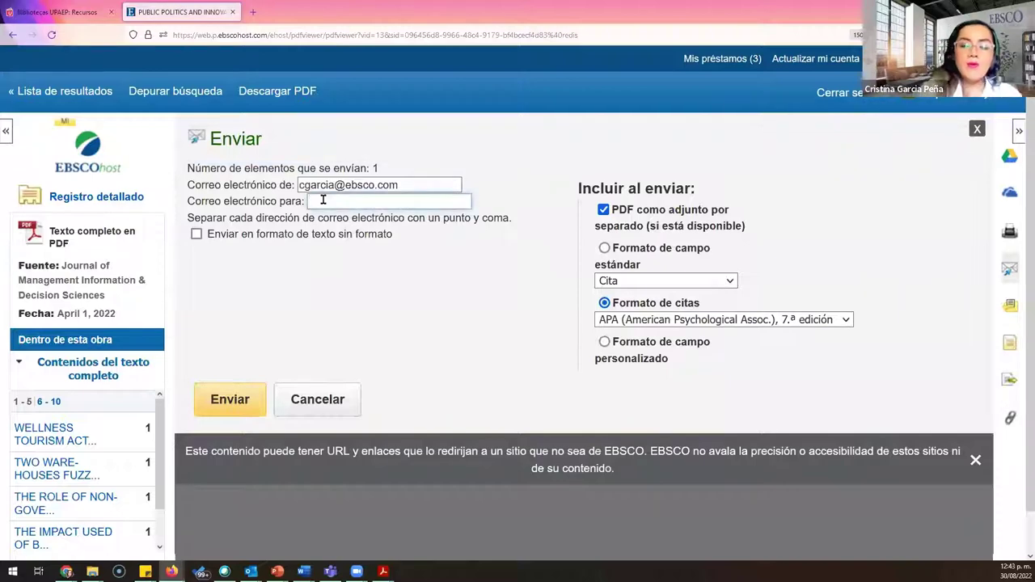
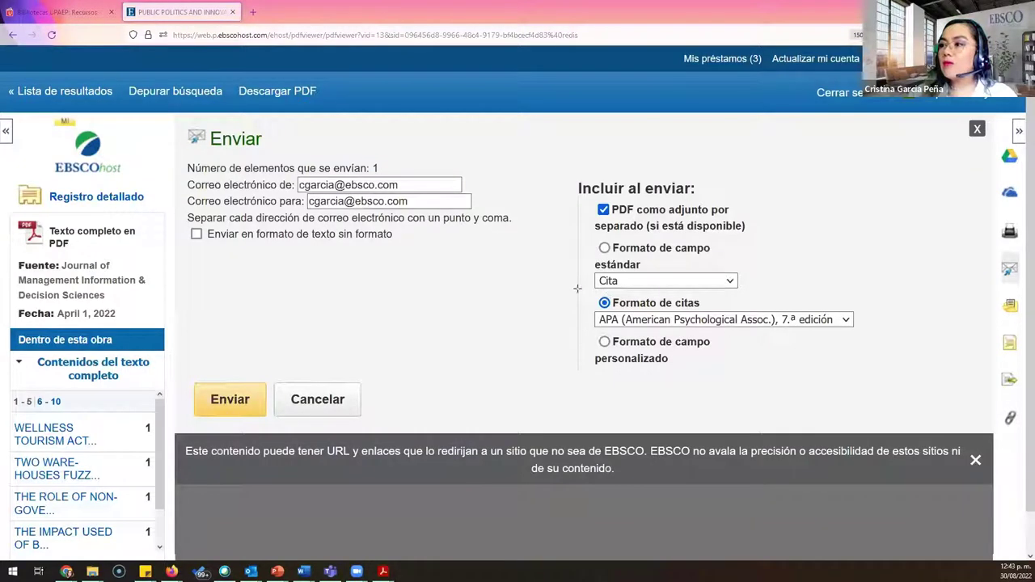
{"action": "mouse_move", "coordinate": [577, 290]}
{"action": "left_mouse_down"}
{"action": "mouse_move", "coordinate": [807, 323]}
{"action": "mouse_move", "coordinate": [935, 369]}
{"action": "mouse_move", "coordinate": [873, 368]}
{"action": "mouse_move", "coordinate": [893, 356]}
{"action": "mouse_move", "coordinate": [892, 342]}
{"action": "left_mouse_up"}
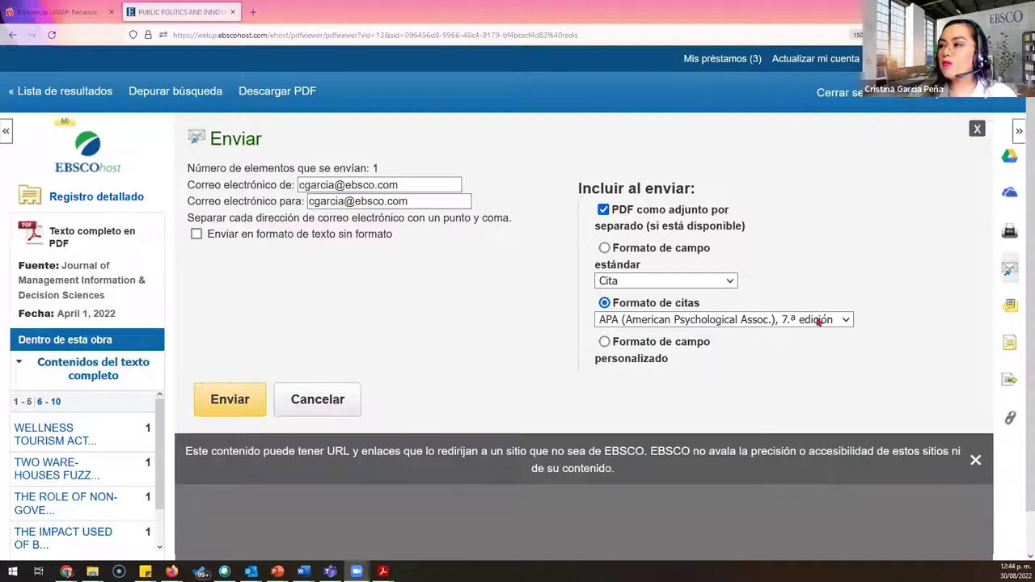
{"action": "left_click", "coordinate": [846, 321]}
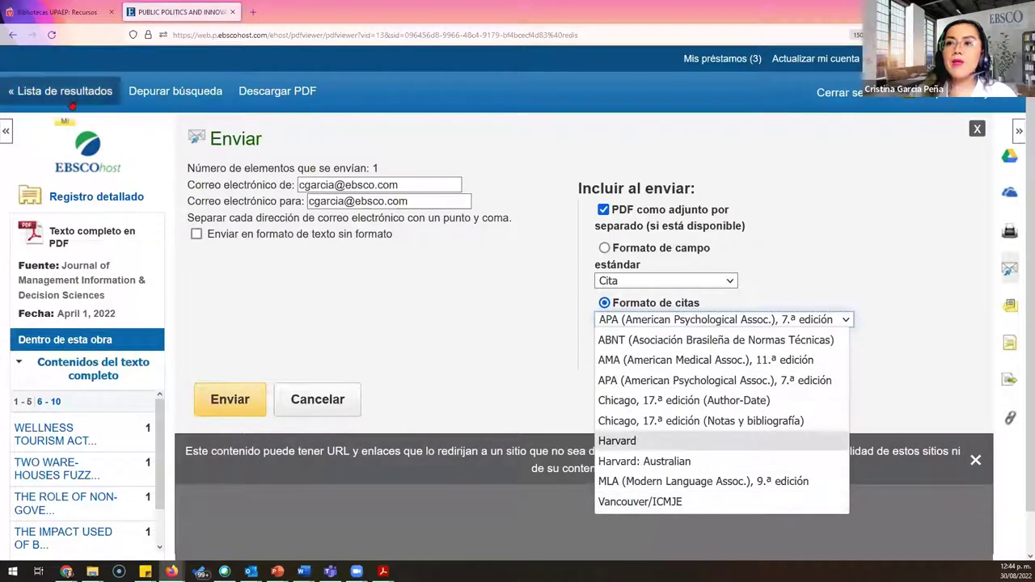
{"action": "left_click", "coordinate": [73, 98]}
{"action": "left_click", "coordinate": [73, 96]}
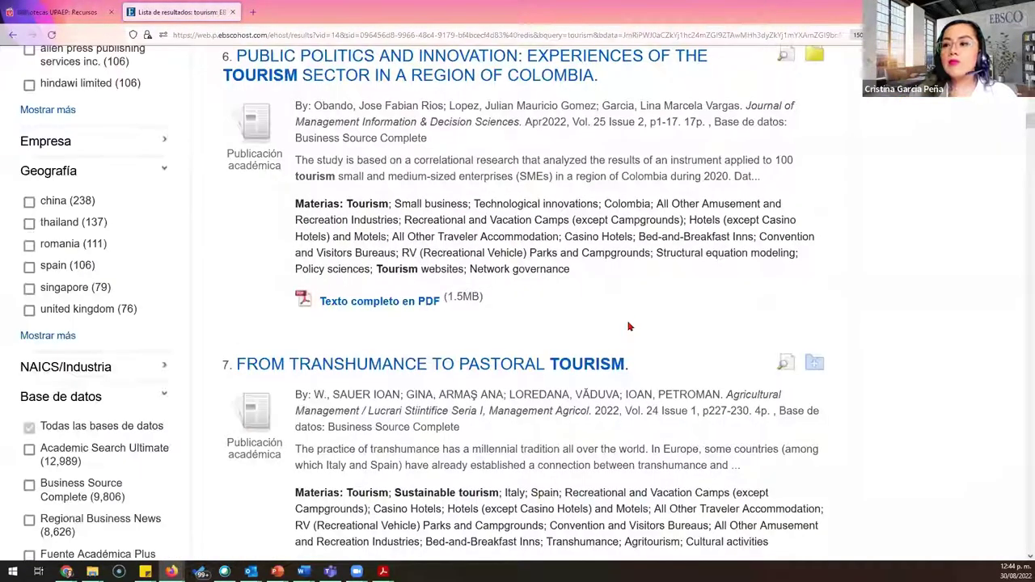
Step: Open the HTML full text of result 16, the cultural tourism feature extraction article
{"action": "scroll", "coordinate": [630, 324], "scroll_direction": "down", "scroll_amount": 15}
{"action": "scroll", "coordinate": [632, 324], "scroll_direction": "down", "scroll_amount": 15}
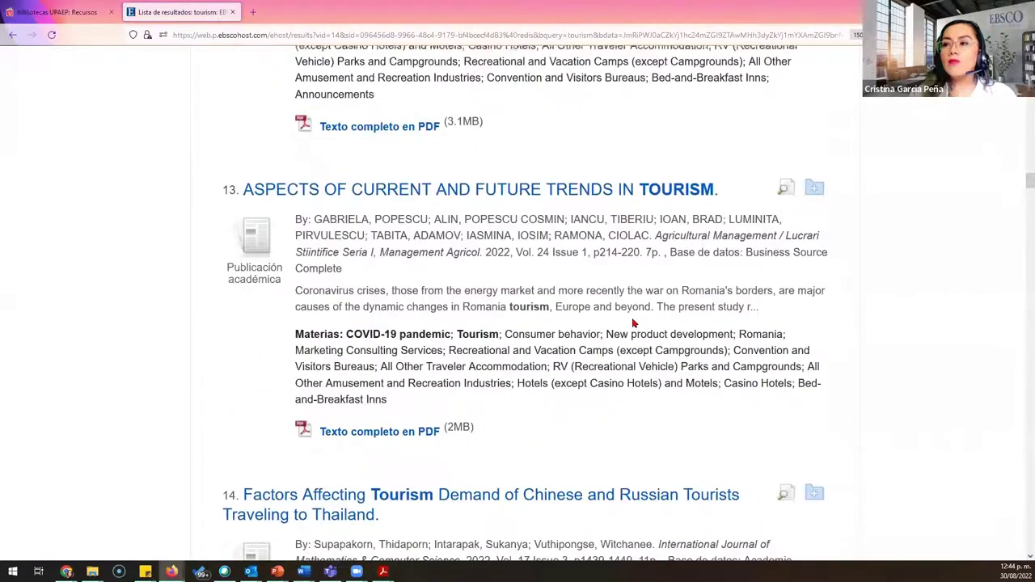
{"action": "scroll", "coordinate": [633, 322], "scroll_direction": "down", "scroll_amount": 1}
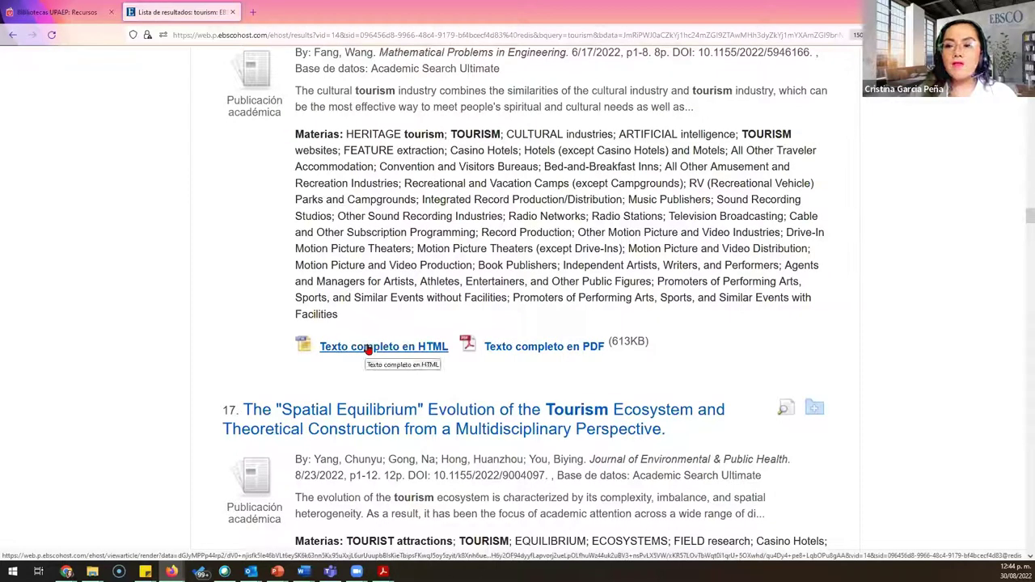
{"action": "left_click", "coordinate": [365, 351]}
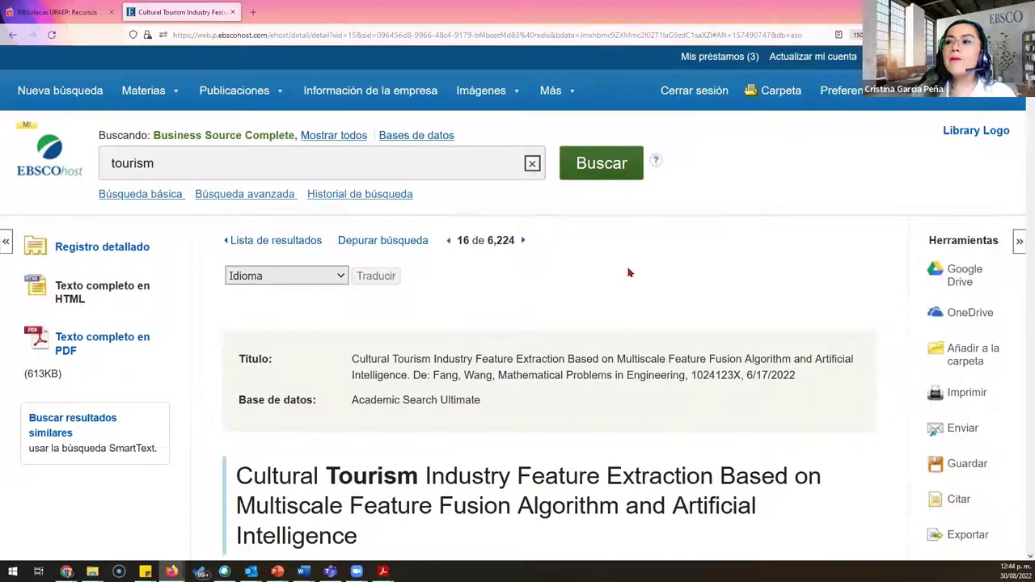
Step: Dismiss the external-links notice and translate the article into Español
{"action": "scroll", "coordinate": [628, 272], "scroll_direction": "down", "scroll_amount": 3}
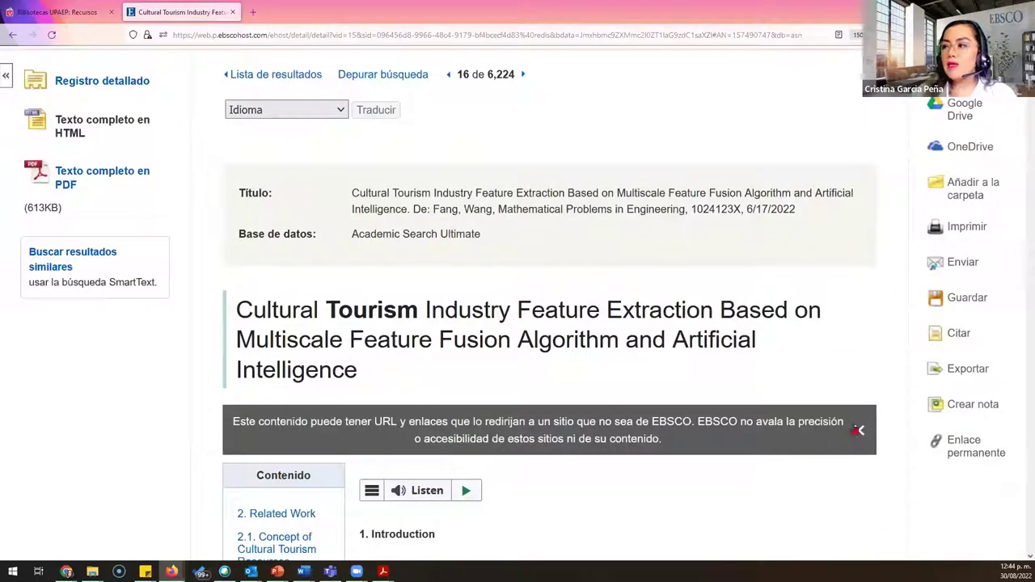
{"action": "left_click", "coordinate": [857, 430]}
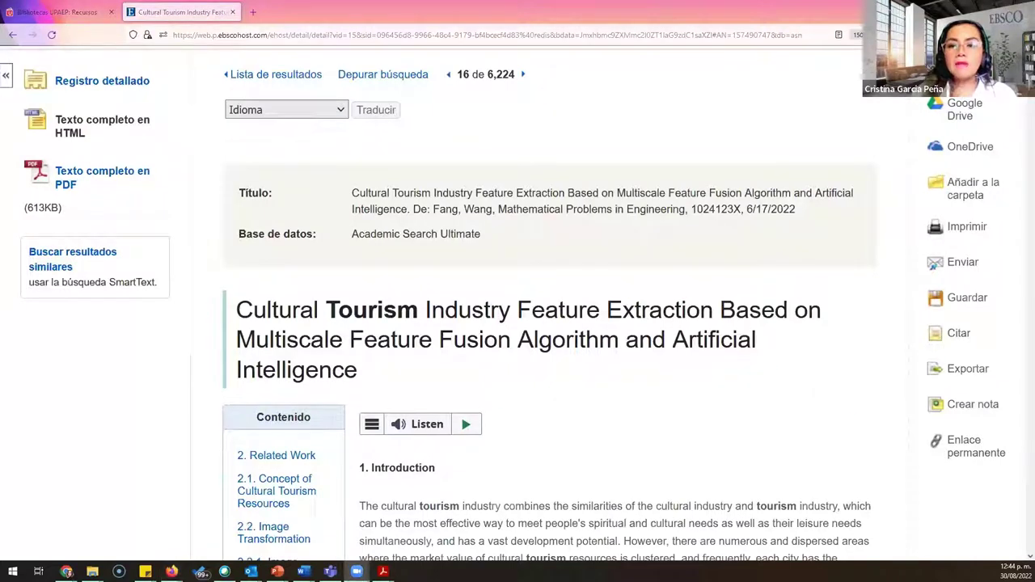
{"action": "left_click", "coordinate": [340, 116]}
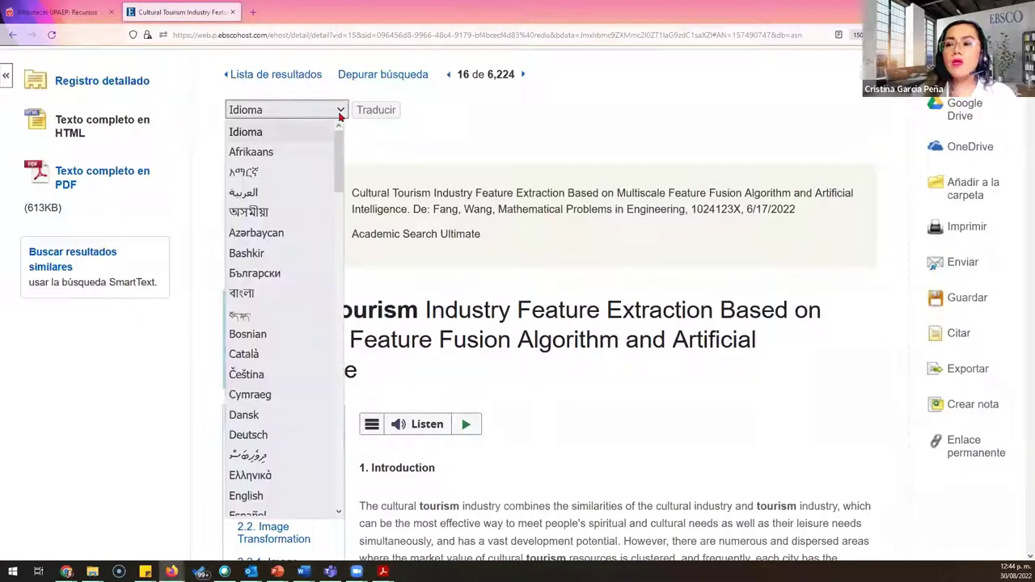
{"action": "left_click", "coordinate": [305, 506]}
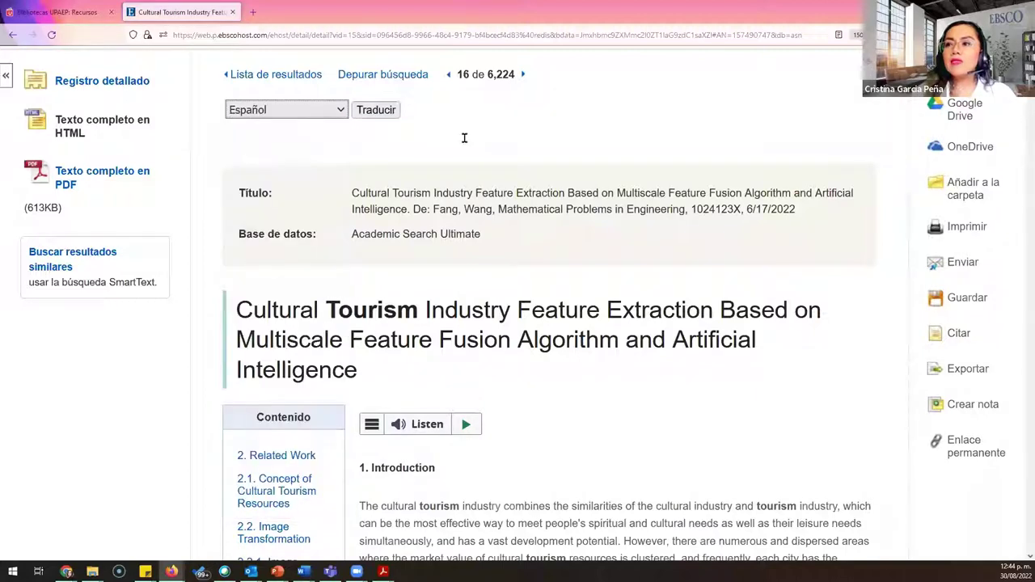
{"action": "left_click", "coordinate": [364, 112]}
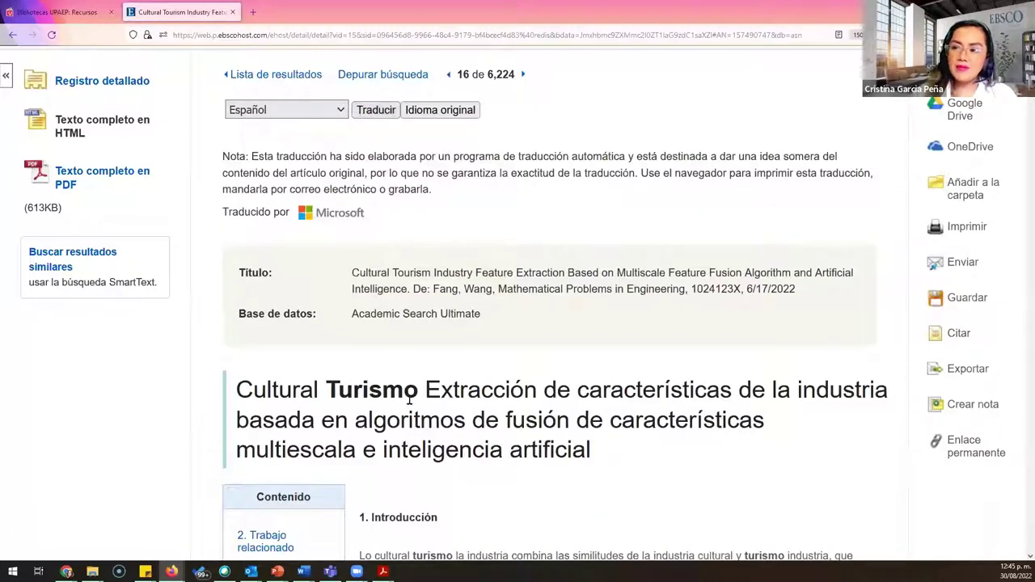
Step: Highlight the translated title word 'Turismo', then clear the selection
{"action": "left_click_drag", "start_coordinate": [416, 391], "coordinate": [328, 390]}
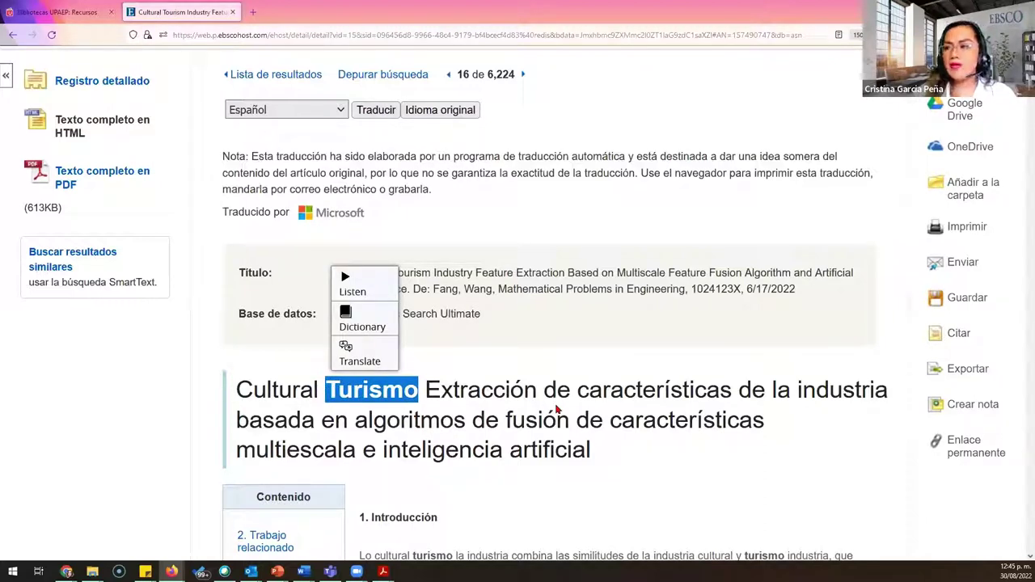
{"action": "left_click", "coordinate": [784, 494]}
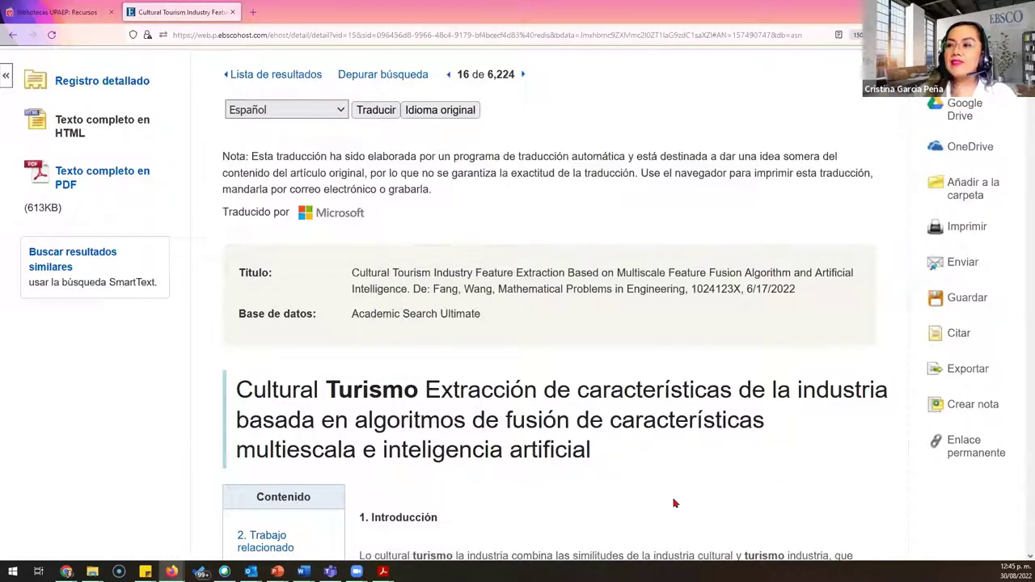
{"action": "scroll", "coordinate": [696, 484], "scroll_direction": "down", "scroll_amount": 5}
{"action": "scroll", "coordinate": [697, 484], "scroll_direction": "up", "scroll_amount": 6}
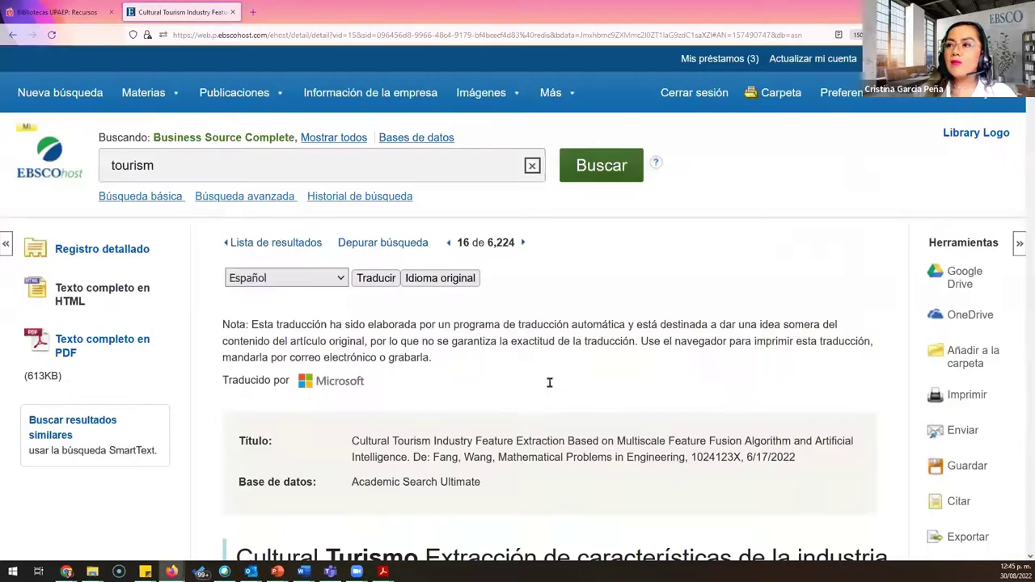
{"action": "left_click", "coordinate": [448, 283]}
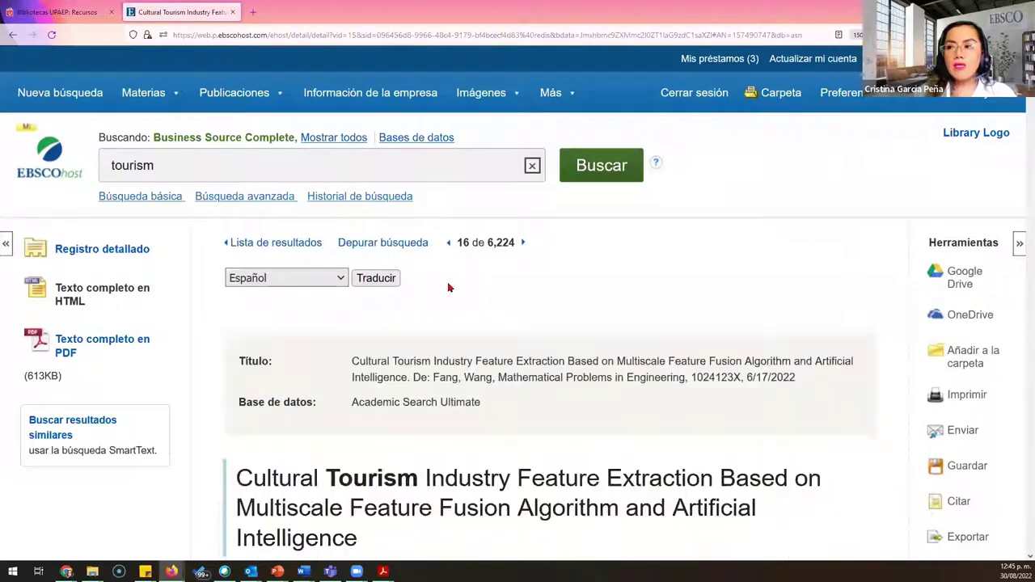
{"action": "scroll", "coordinate": [701, 323], "scroll_direction": "down", "scroll_amount": 4}
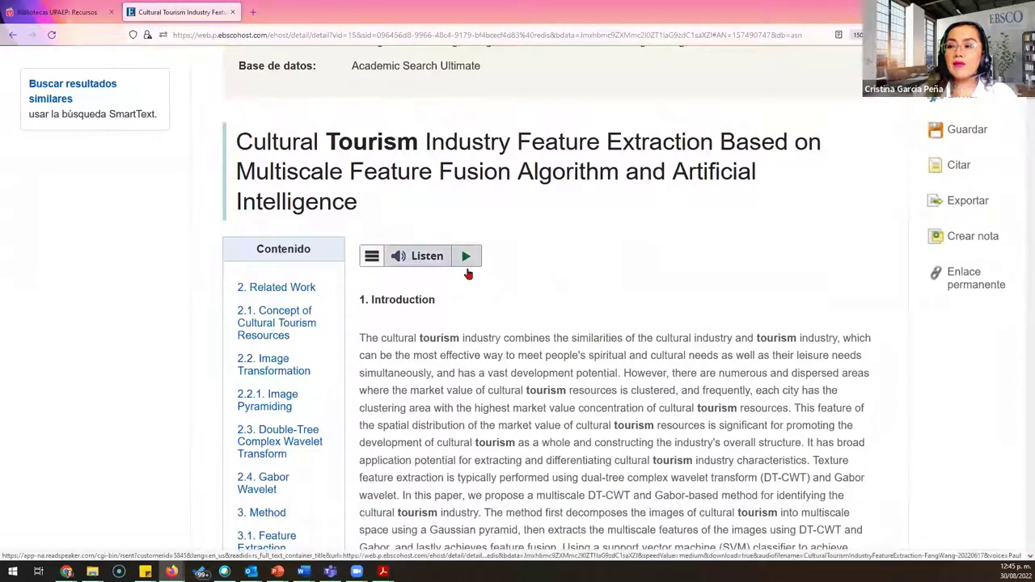
{"action": "left_click", "coordinate": [469, 259]}
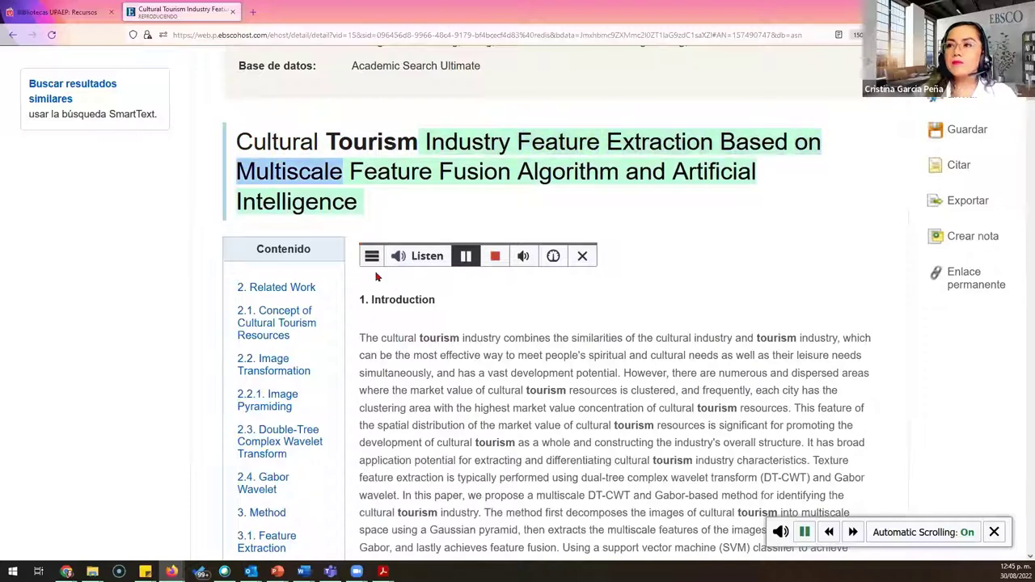
{"action": "scroll", "coordinate": [375, 274], "scroll_direction": "up", "scroll_amount": 3}
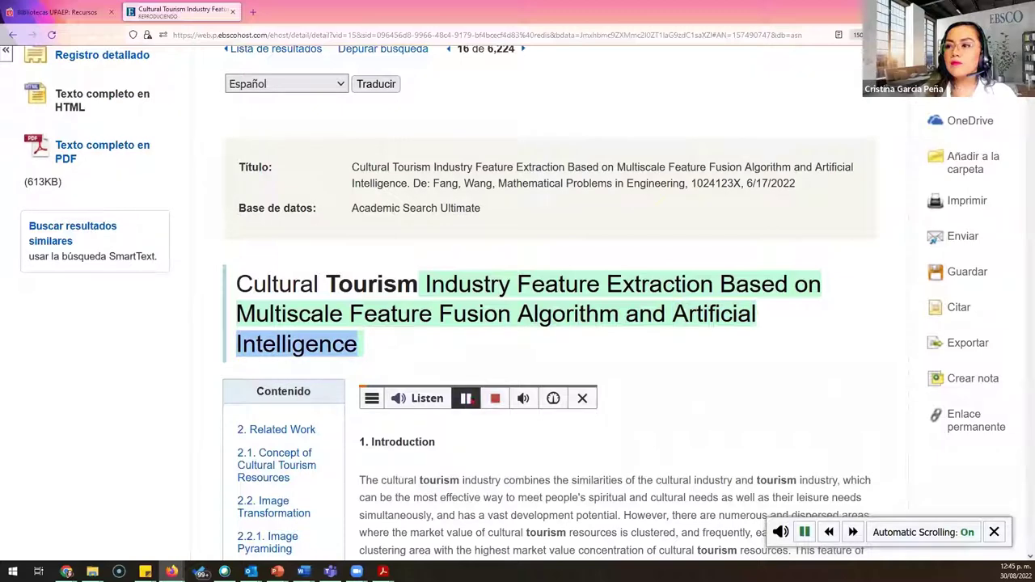
{"action": "left_click", "coordinate": [468, 400]}
{"action": "scroll", "coordinate": [657, 418], "scroll_direction": "down", "scroll_amount": 2}
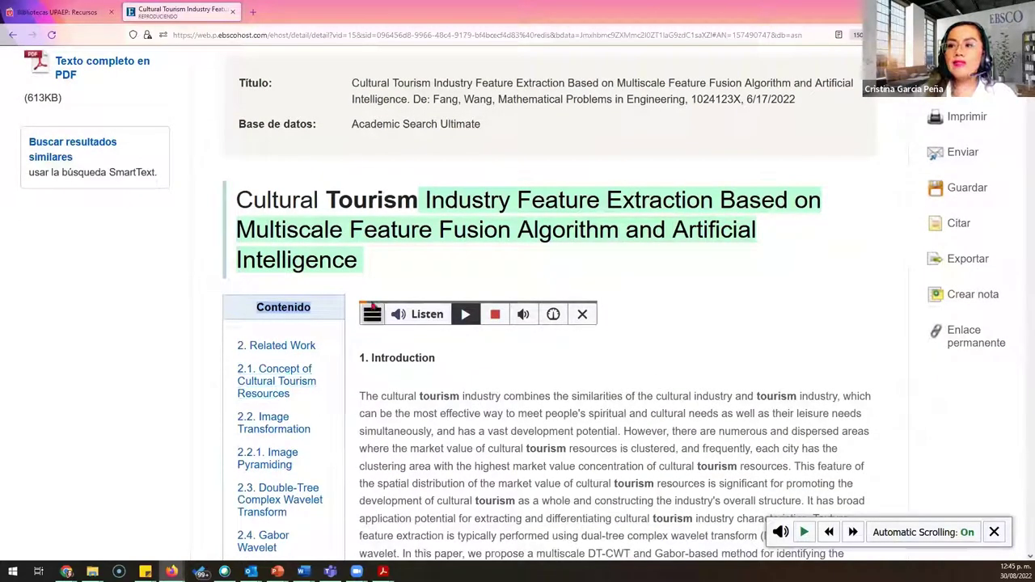
{"action": "left_click", "coordinate": [372, 314]}
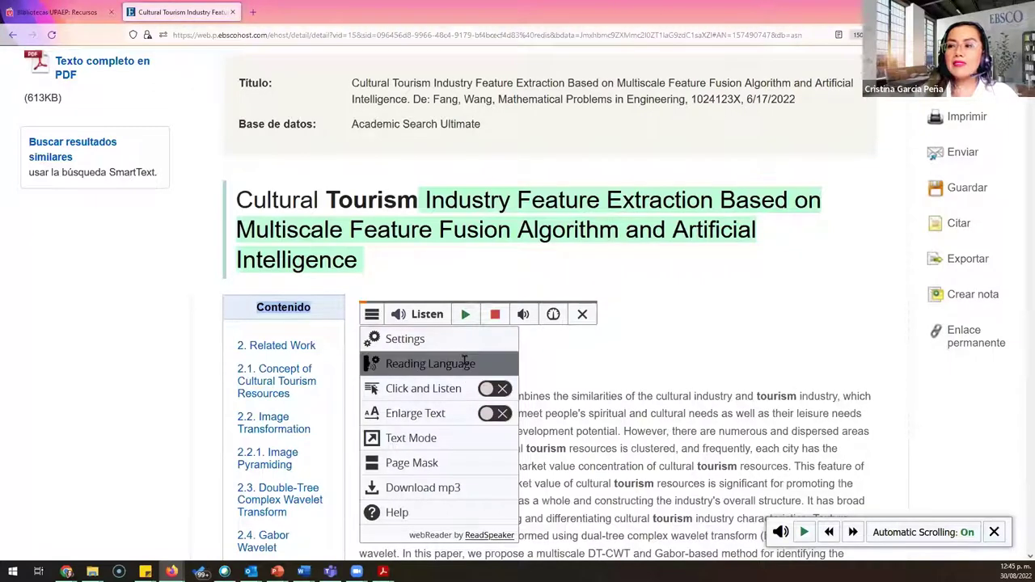
{"action": "left_click", "coordinate": [465, 363]}
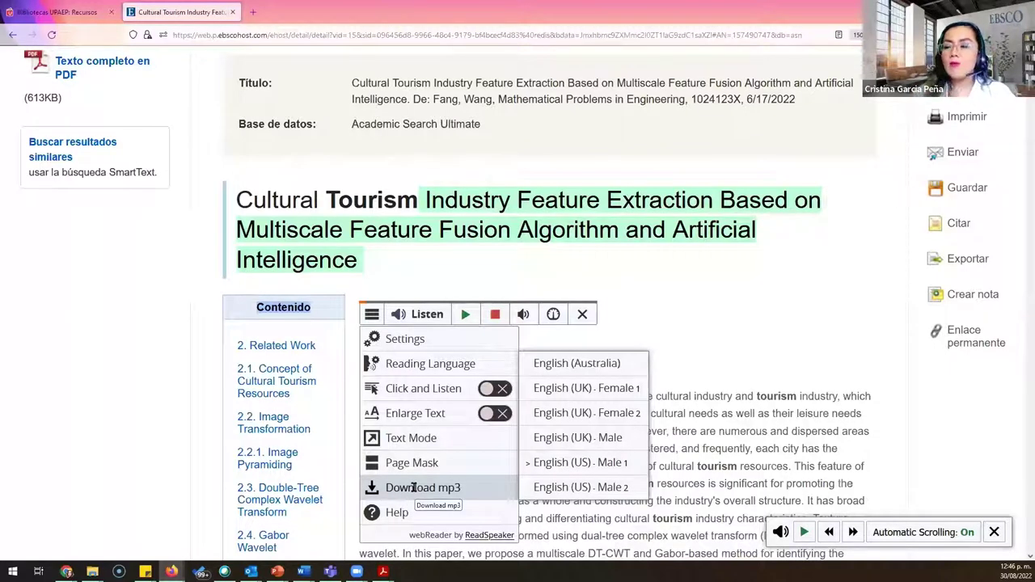
{"action": "left_click", "coordinate": [721, 311]}
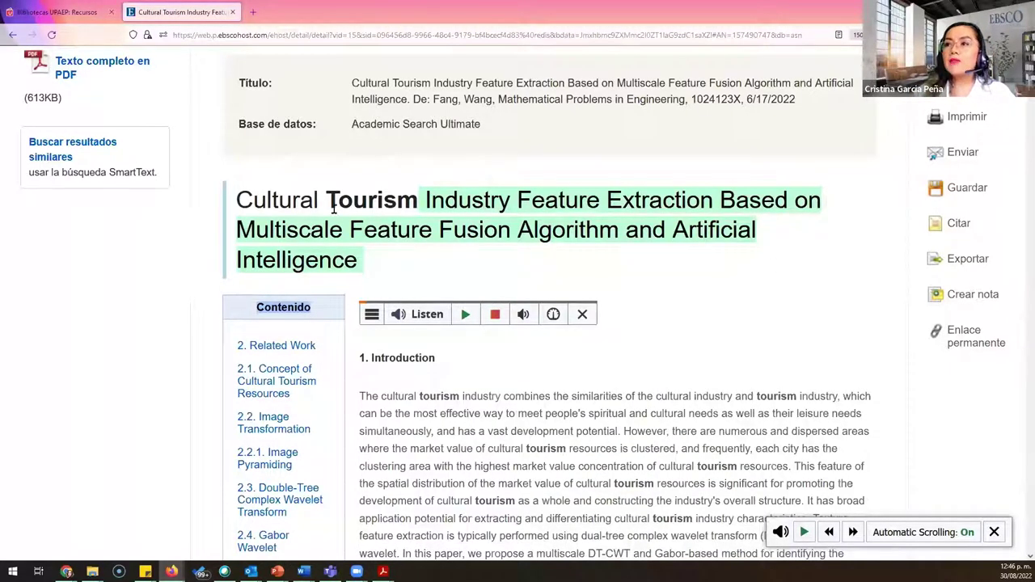
{"action": "scroll", "coordinate": [332, 202], "scroll_direction": "up", "scroll_amount": 4}
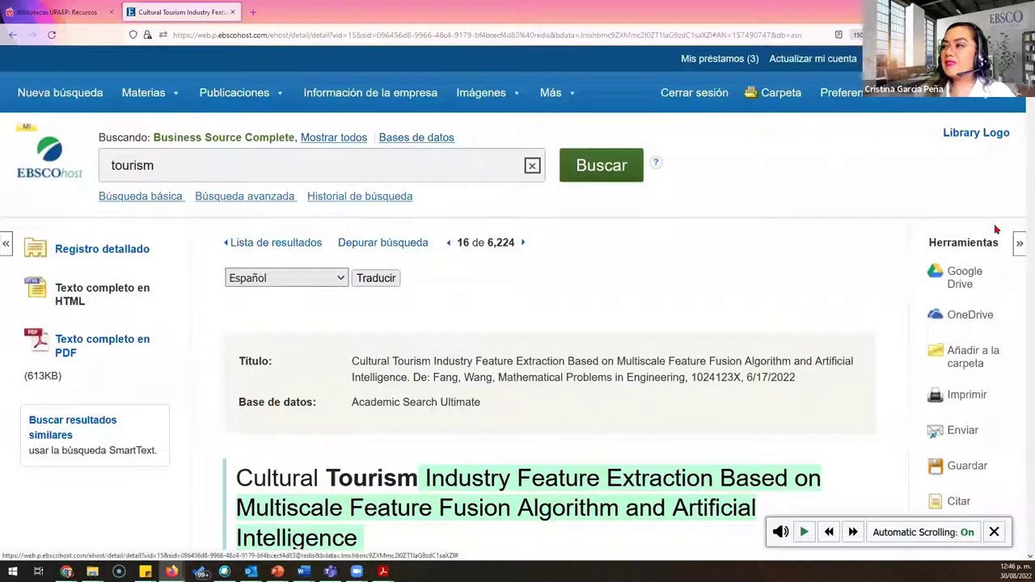
{"action": "scroll", "coordinate": [978, 410], "scroll_direction": "down", "scroll_amount": 3}
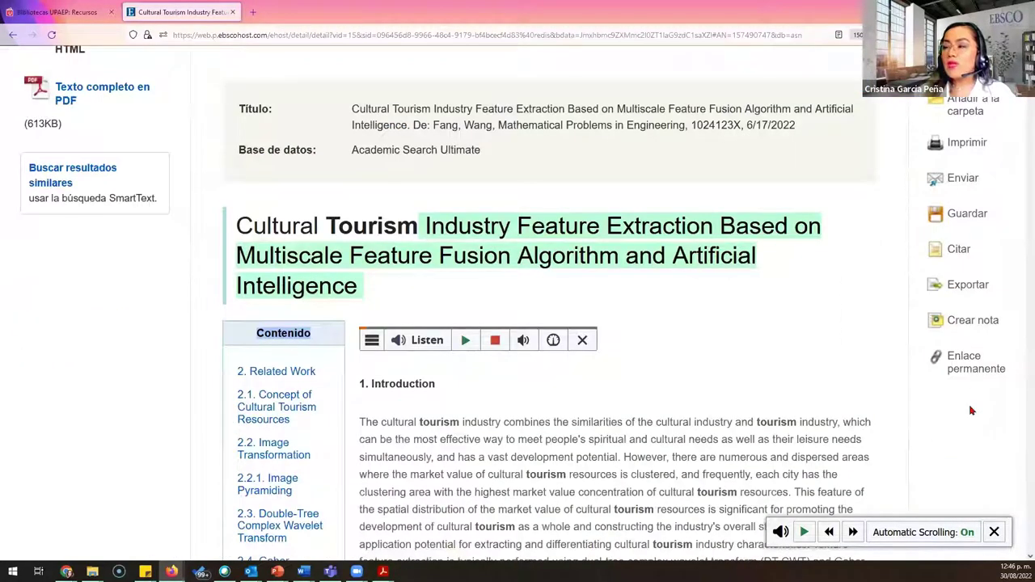
{"action": "scroll", "coordinate": [970, 388], "scroll_direction": "up", "scroll_amount": 2}
{"action": "scroll", "coordinate": [644, 227], "scroll_direction": "up", "scroll_amount": 1}
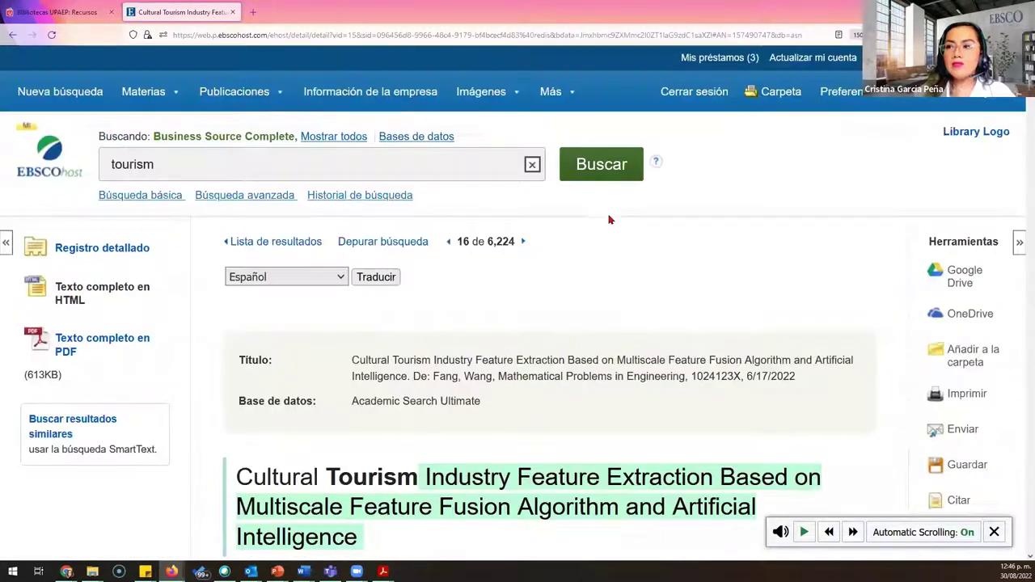
Step: Return to the tourism results list and bring up Búsqueda avanzada with 'tourism' retained
{"action": "left_click", "coordinate": [281, 245]}
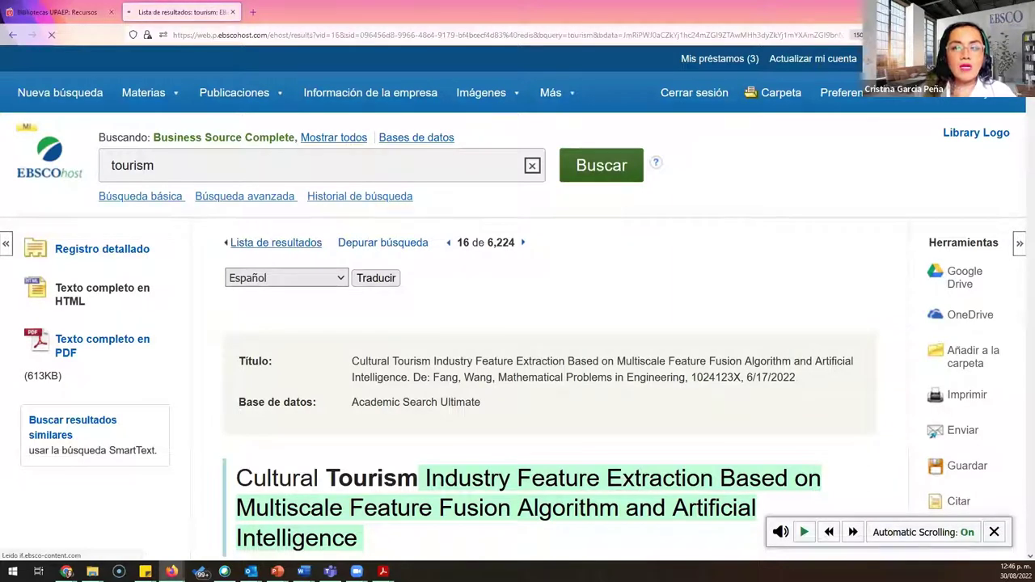
{"action": "scroll", "coordinate": [544, 303], "scroll_direction": "down", "scroll_amount": 1}
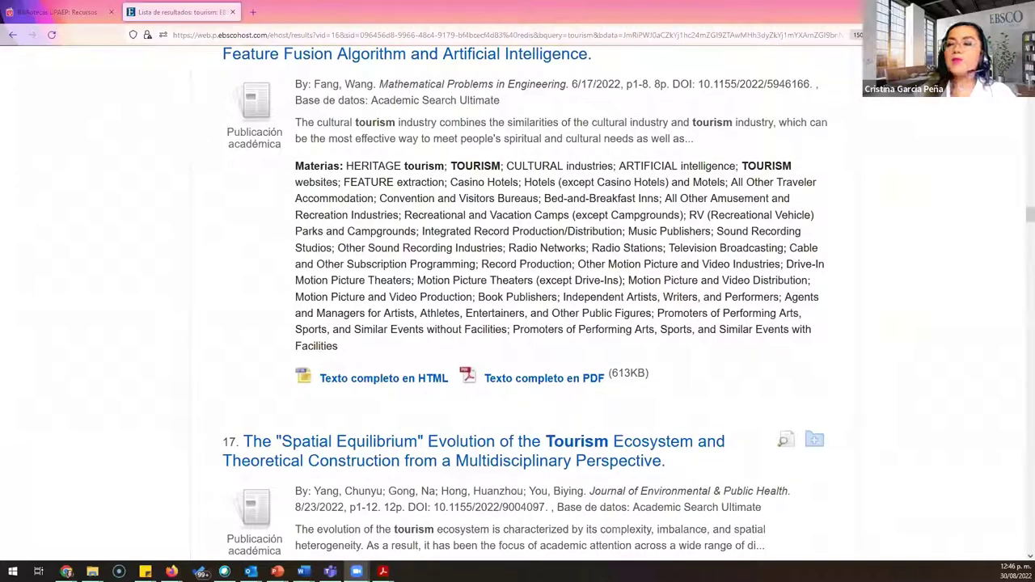
{"action": "scroll", "coordinate": [194, 270], "scroll_direction": "up", "scroll_amount": 15}
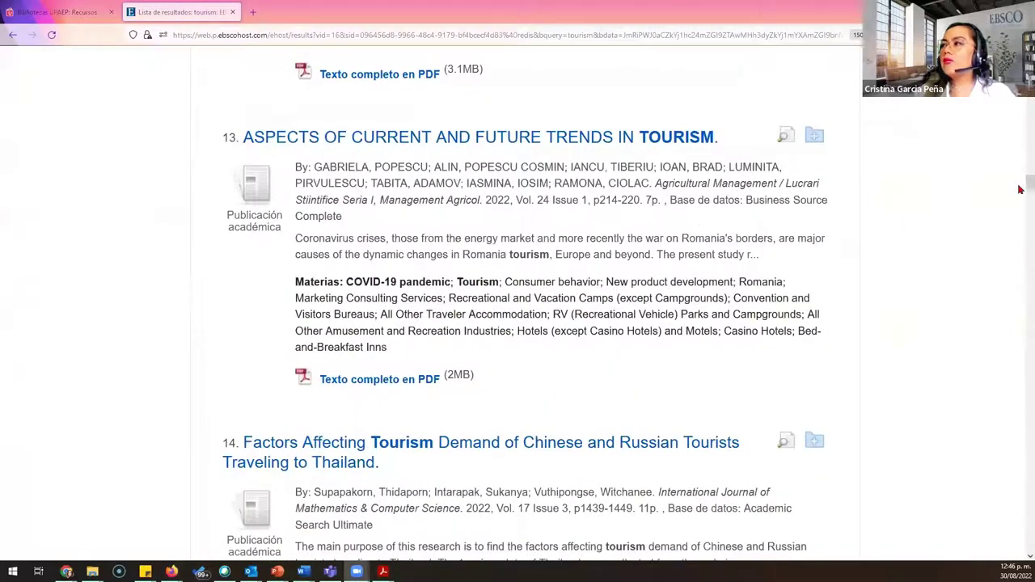
{"action": "left_click_drag", "start_coordinate": [1029, 187], "coordinate": [1029, 48]}
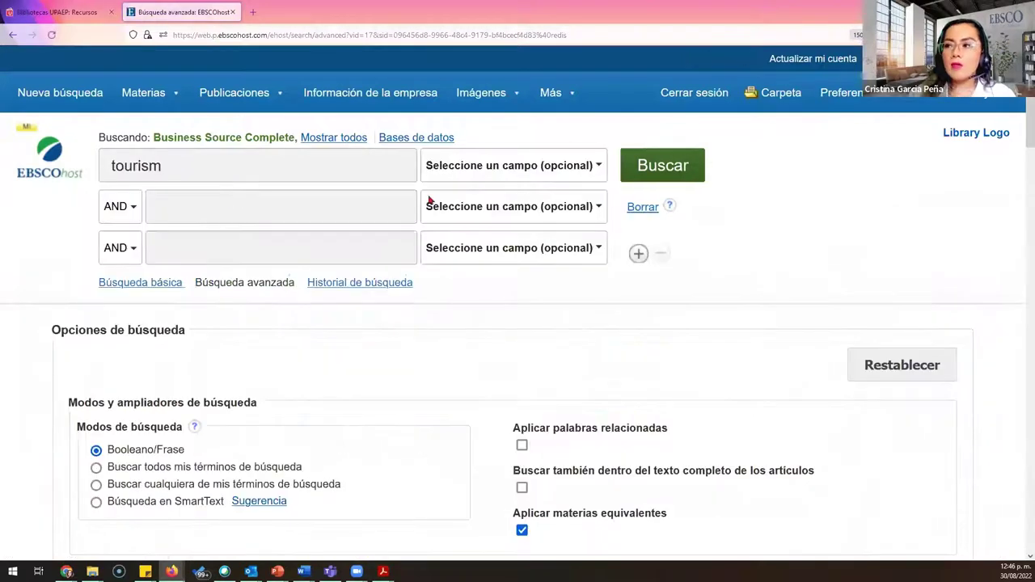
Step: Clear the search fields and enter 'business plan' and 'small business' as the first two terms
{"action": "left_click", "coordinate": [647, 207]}
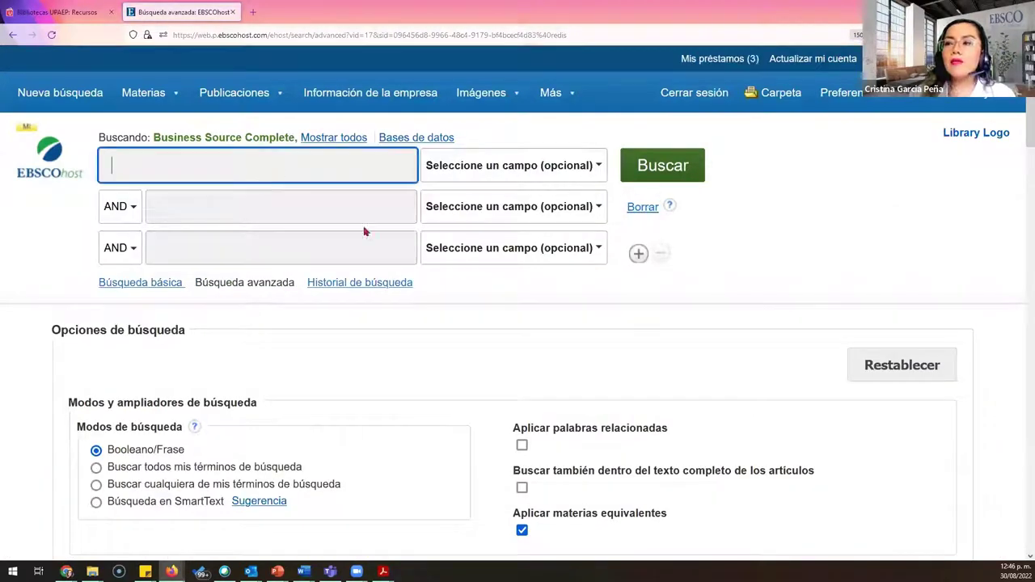
{"action": "type", "text": "business"}
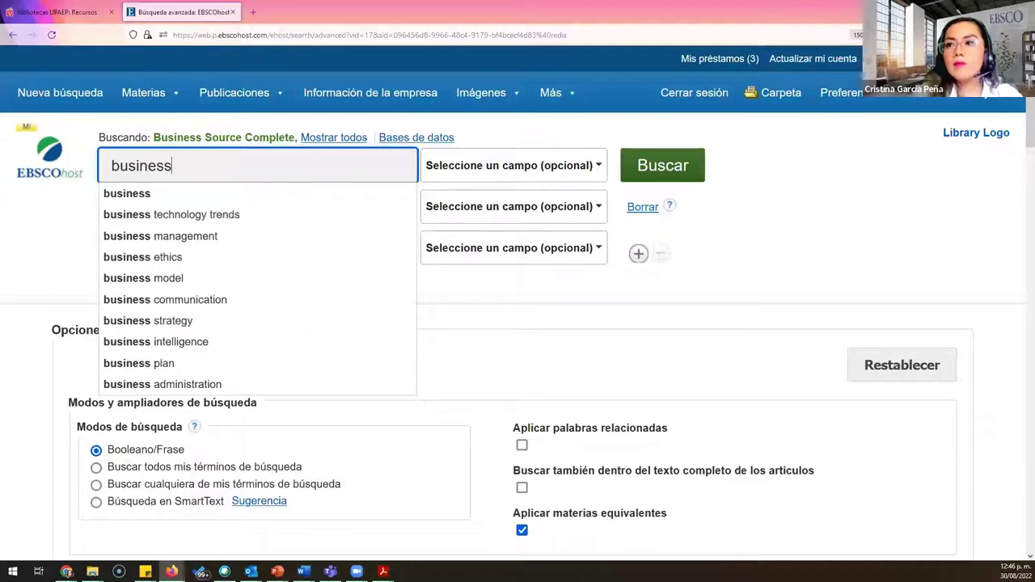
{"action": "type", "text": " pla"}
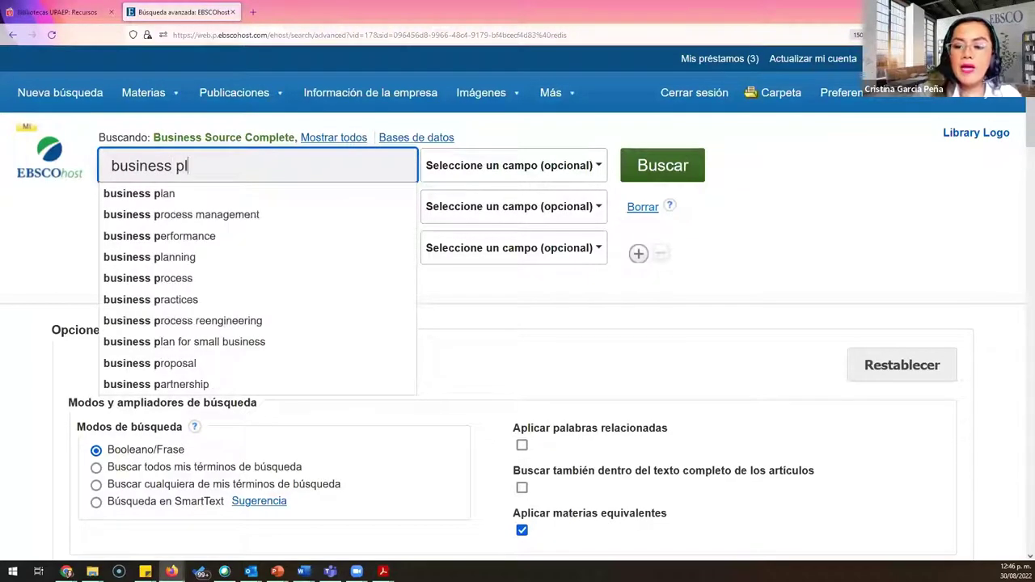
{"action": "left_click", "coordinate": [141, 192]}
{"action": "left_click", "coordinate": [190, 206]}
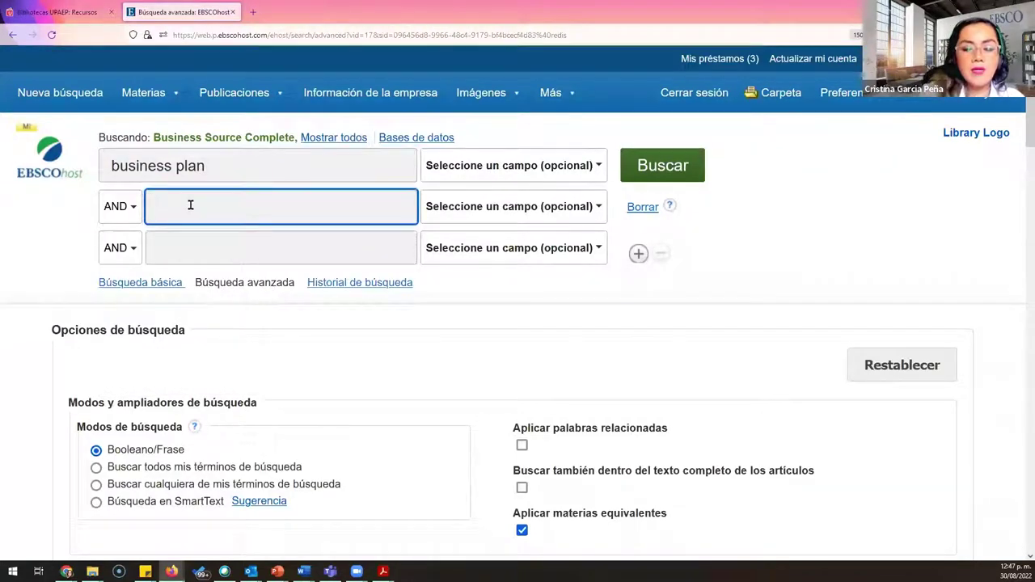
{"action": "type", "text": "small"}
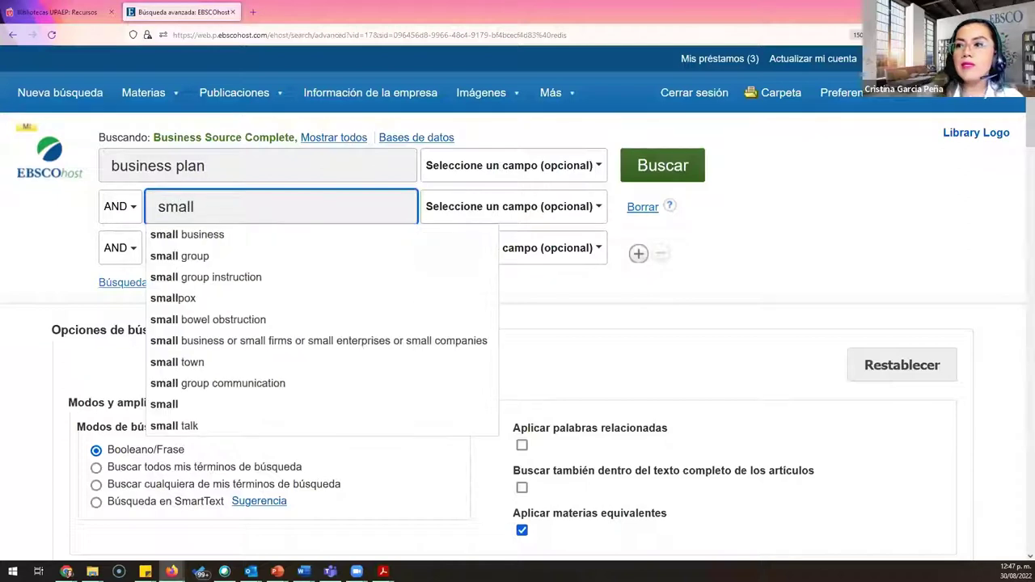
{"action": "left_click", "coordinate": [256, 234]}
Step: Add 'strategic planning' as the third term plus a fourth empty AND row
{"action": "left_click", "coordinate": [205, 251]}
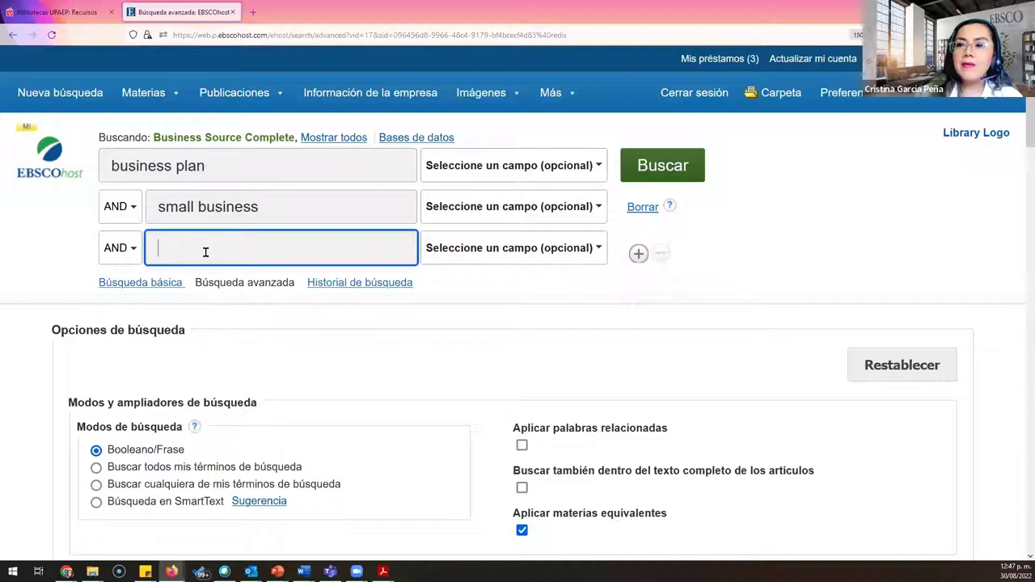
{"action": "type", "text": "strate"}
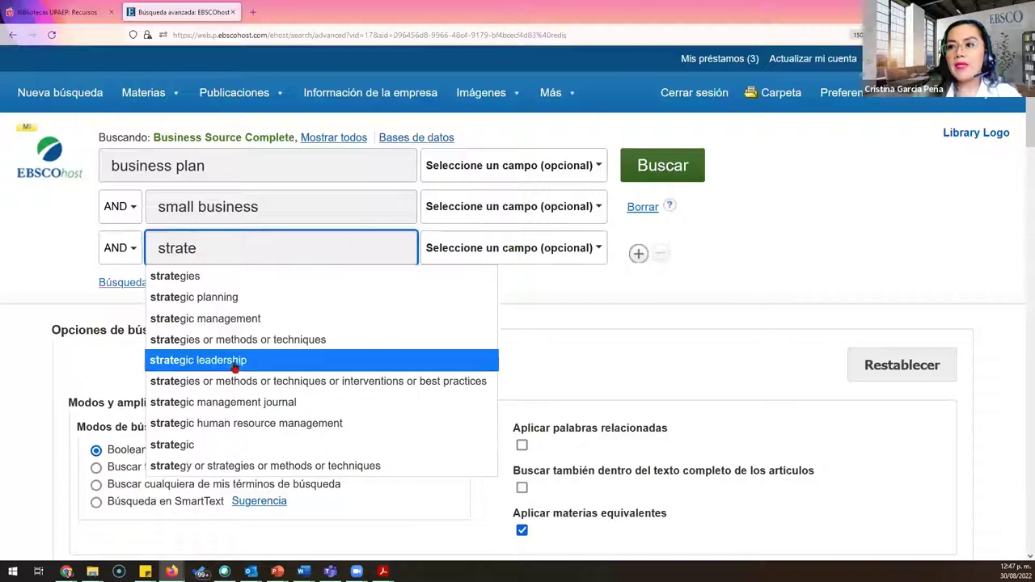
{"action": "left_click", "coordinate": [256, 300]}
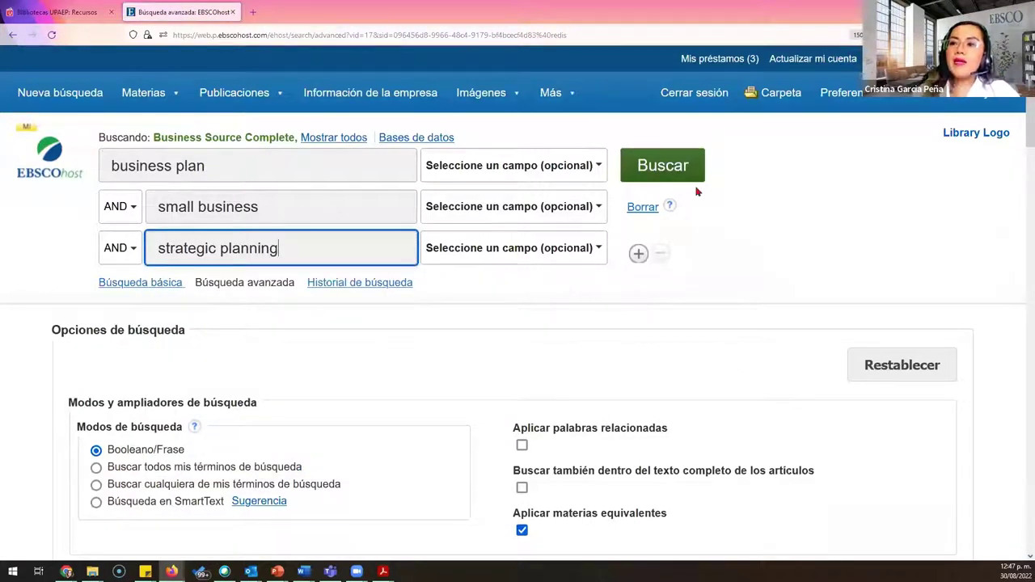
{"action": "left_click", "coordinate": [638, 254]}
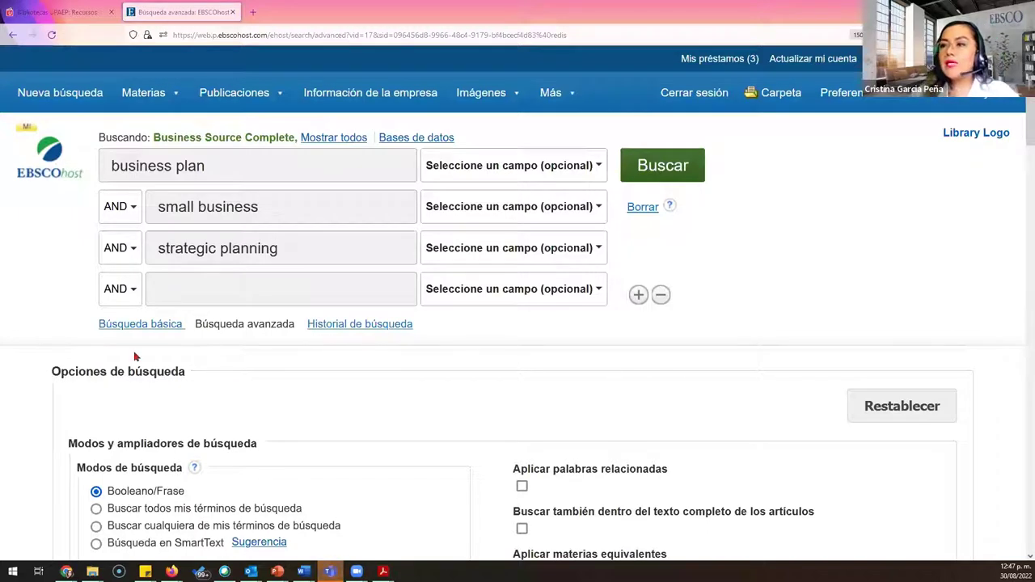
{"action": "left_click", "coordinate": [126, 205]}
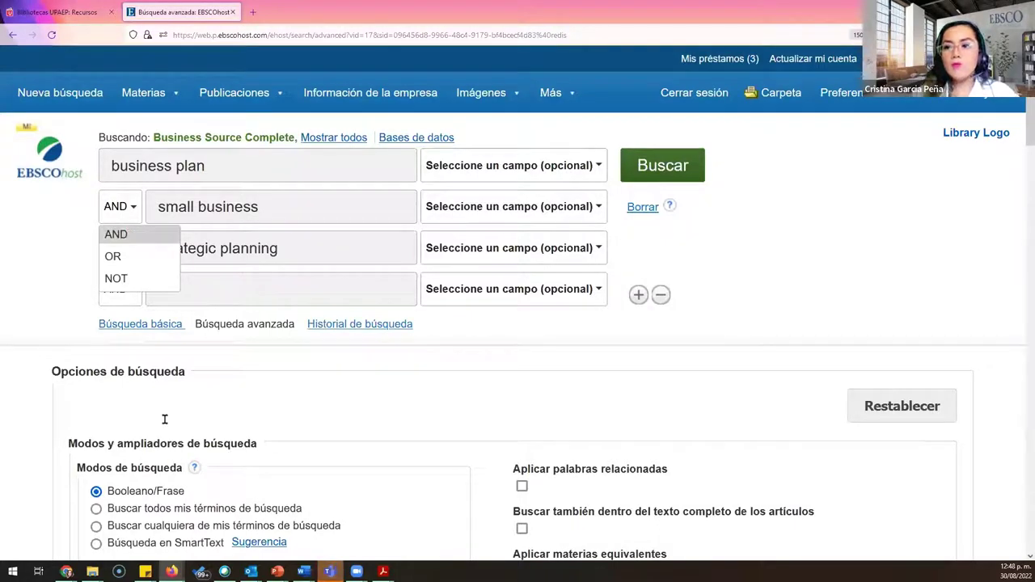
Step: Try the SmartText search mode, then keep the search matching all terms
{"action": "left_click", "coordinate": [319, 485]}
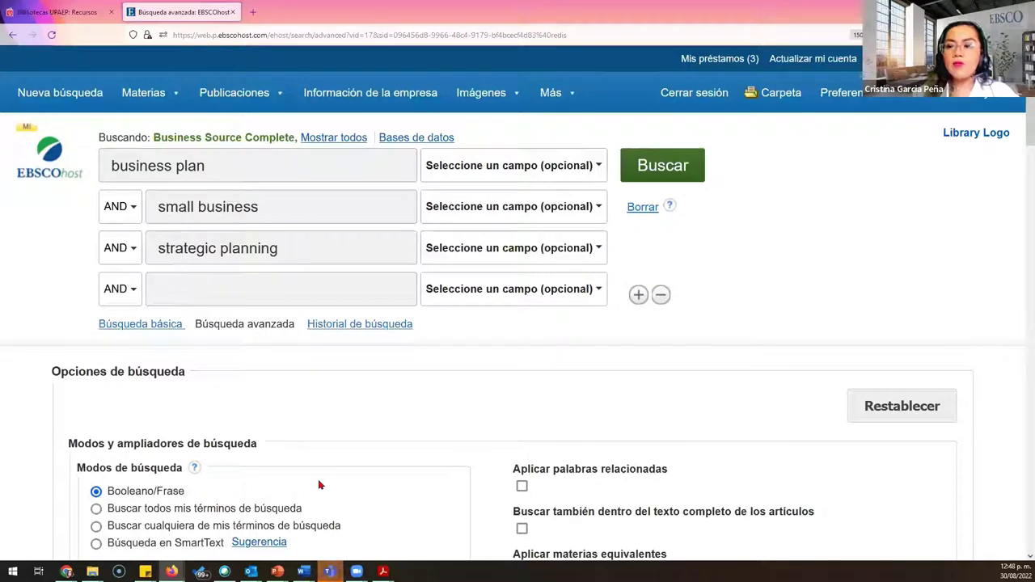
{"action": "scroll", "coordinate": [319, 485], "scroll_direction": "down", "scroll_amount": 2}
{"action": "left_click", "coordinate": [96, 341]}
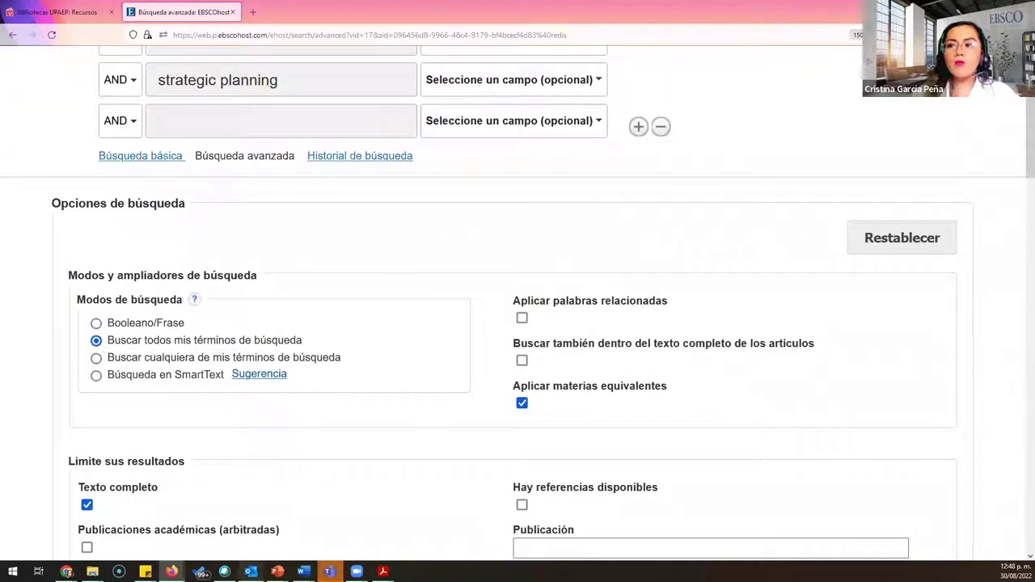
{"action": "left_click", "coordinate": [96, 375]}
{"action": "scroll", "coordinate": [97, 374], "scroll_direction": "up", "scroll_amount": 1}
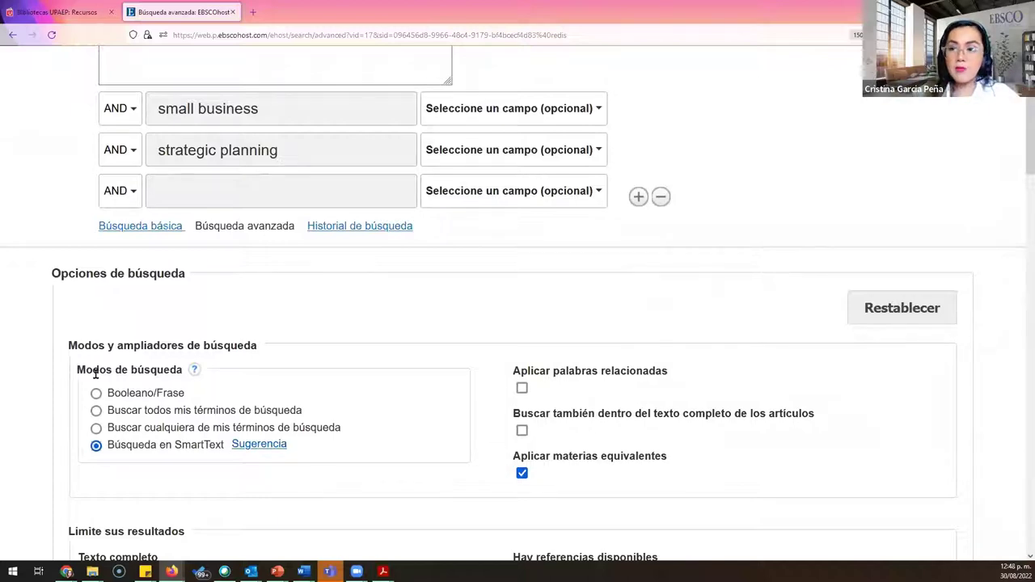
{"action": "scroll", "coordinate": [348, 319], "scroll_direction": "up", "scroll_amount": 2}
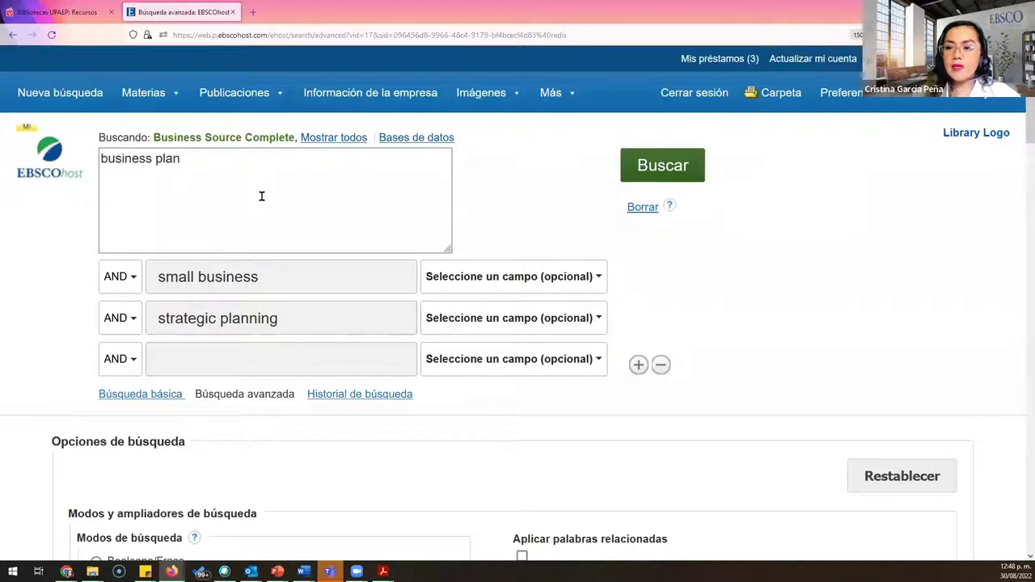
{"action": "scroll", "coordinate": [237, 328], "scroll_direction": "down", "scroll_amount": 4}
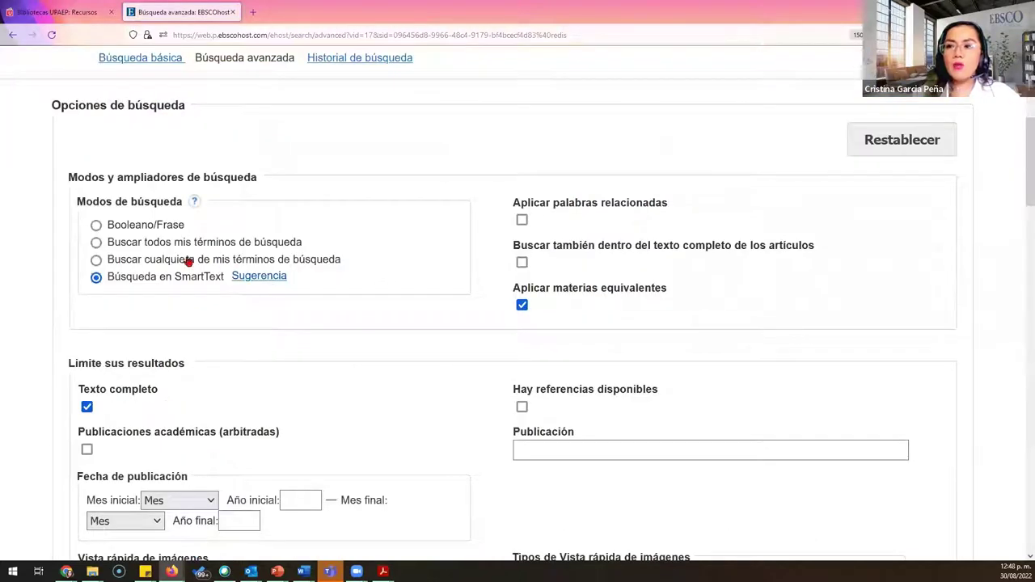
{"action": "left_click", "coordinate": [95, 244]}
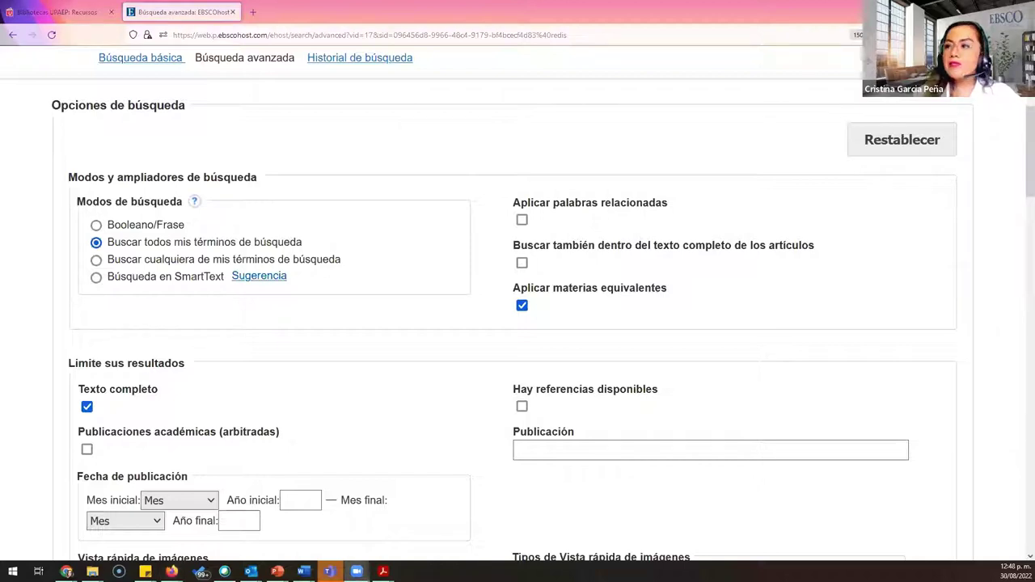
Step: Turn on 'Aplicar palabras relacionadas' and searching within articles' full text
{"action": "mouse_move", "coordinate": [479, 166]}
{"action": "left_mouse_down"}
{"action": "mouse_move", "coordinate": [865, 337]}
{"action": "mouse_move", "coordinate": [865, 322]}
{"action": "left_mouse_up"}
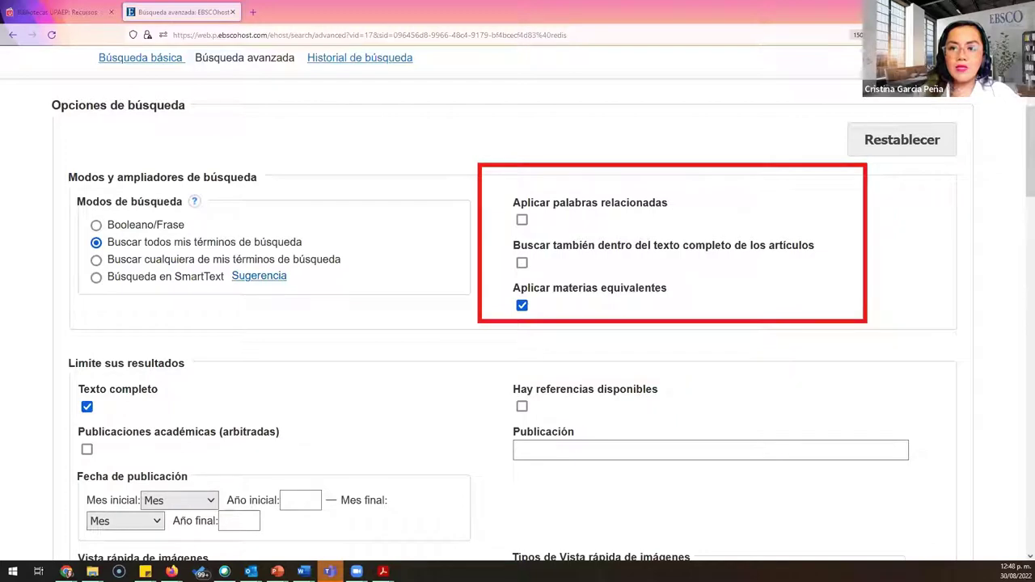
{"action": "left_click", "coordinate": [521, 220]}
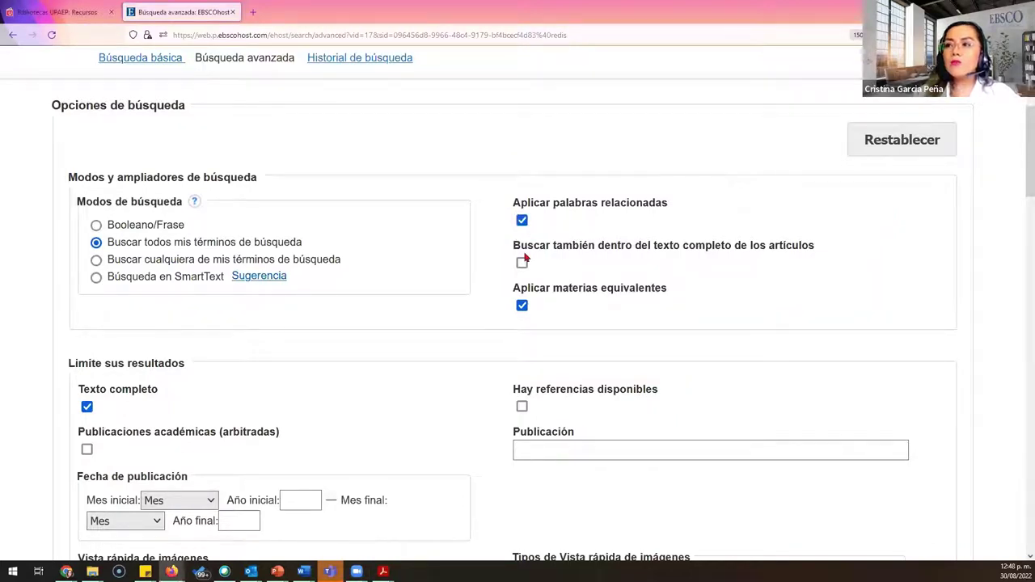
{"action": "left_click", "coordinate": [523, 259]}
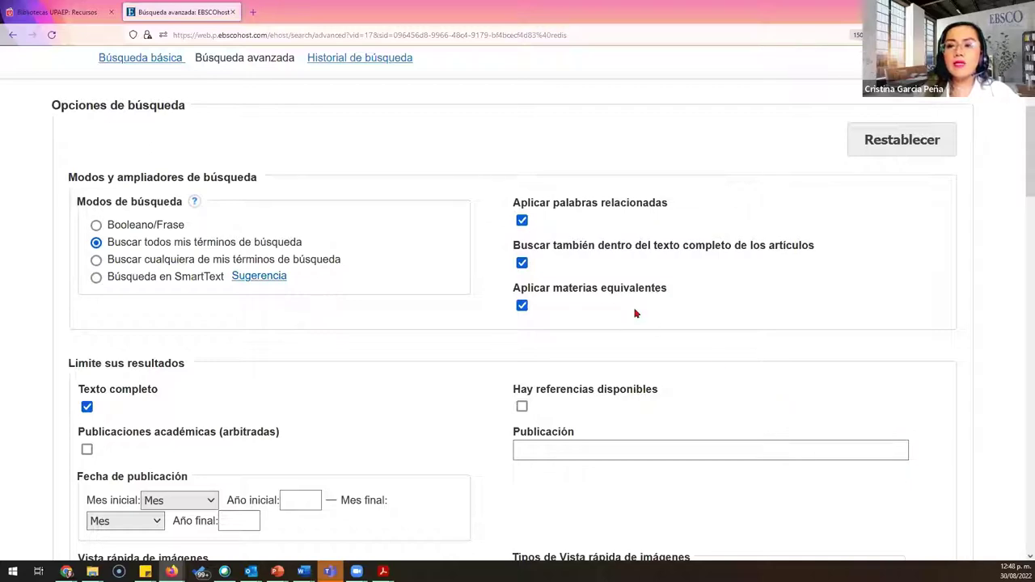
{"action": "scroll", "coordinate": [634, 314], "scroll_direction": "down", "scroll_amount": 2}
Step: Limit publication dates from Enero 2017 to Diciembre 2022
{"action": "left_click", "coordinate": [181, 331]}
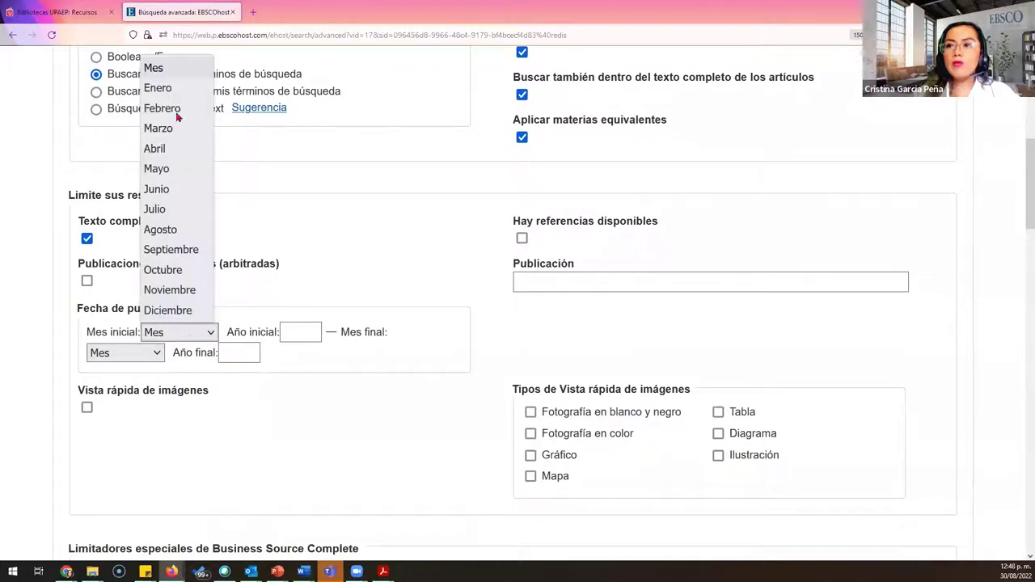
{"action": "left_click", "coordinate": [183, 87]}
{"action": "left_click", "coordinate": [279, 331]}
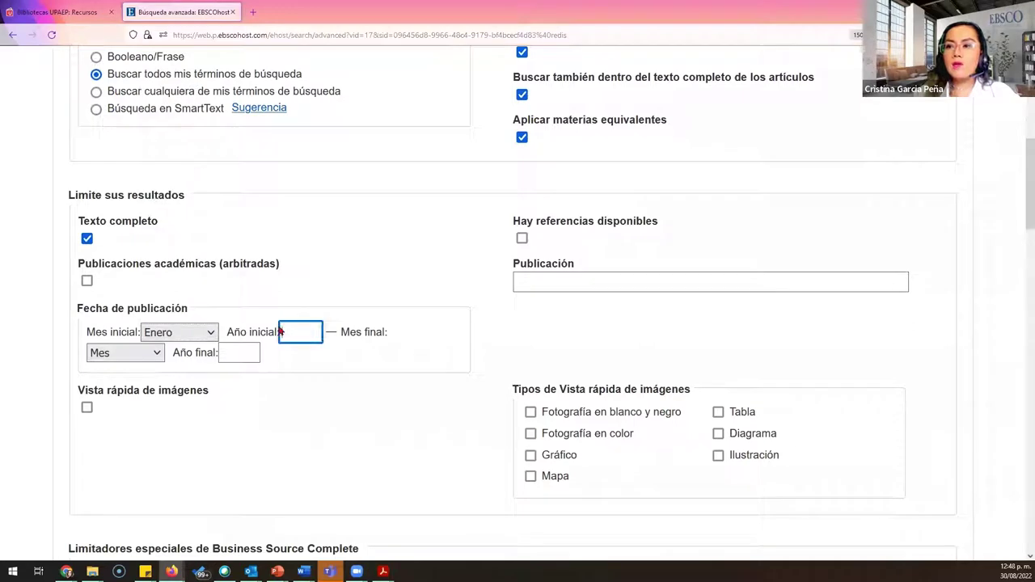
{"action": "type", "text": "2017"}
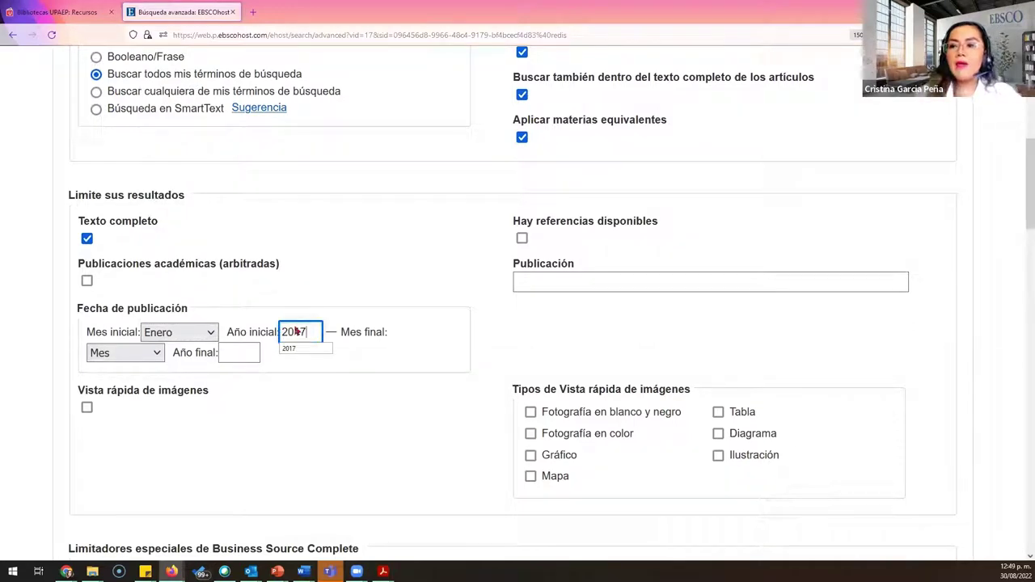
{"action": "left_click", "coordinate": [156, 356]}
{"action": "left_click", "coordinate": [133, 331]}
{"action": "left_click", "coordinate": [255, 359]}
{"action": "type", "text": "202"}
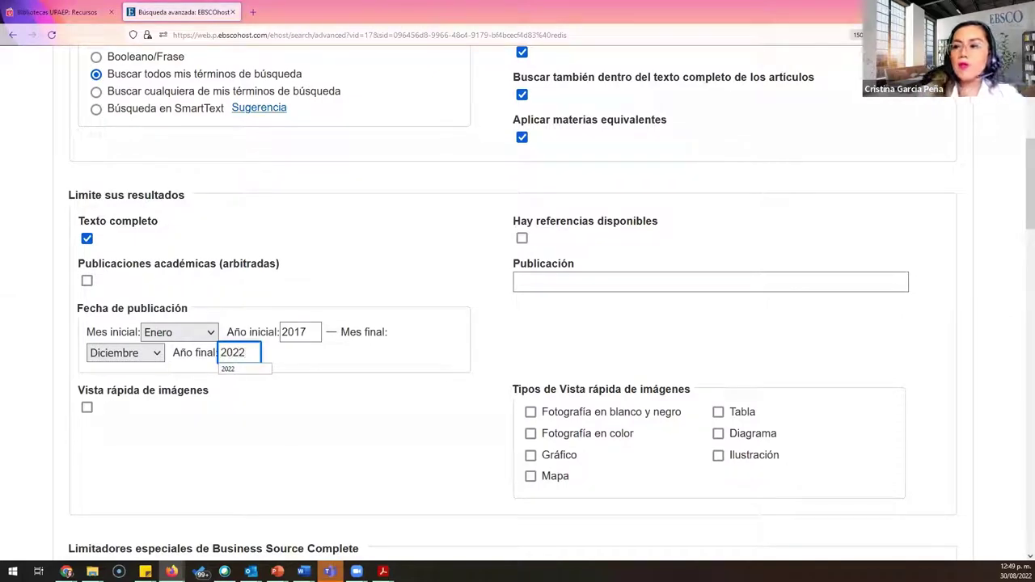
{"action": "type", "text": "2"}
{"action": "left_click", "coordinate": [475, 415]}
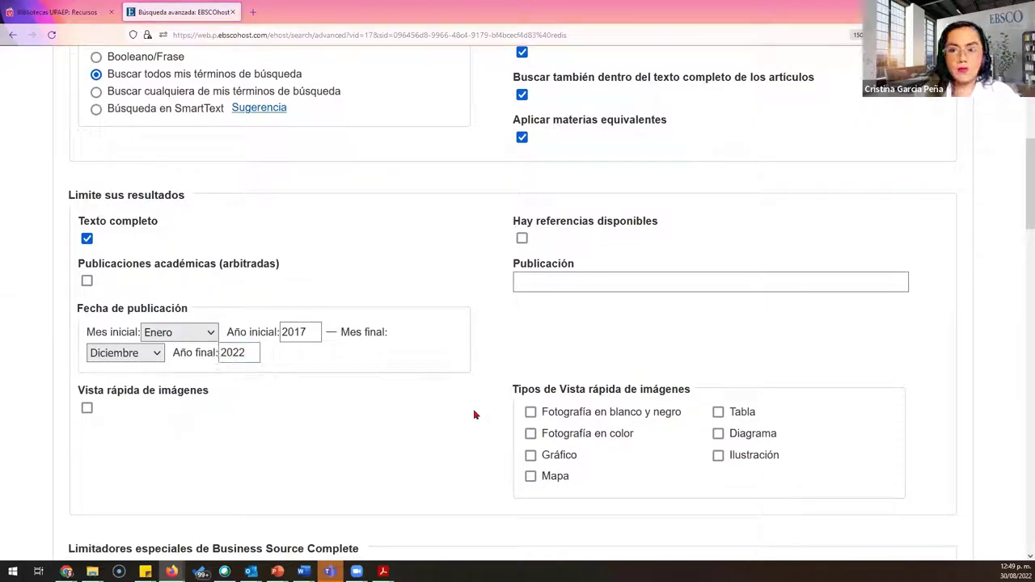
Step: Scroll past the remaining limiters and run the date-limited search
{"action": "scroll", "coordinate": [473, 414], "scroll_direction": "down", "scroll_amount": 5}
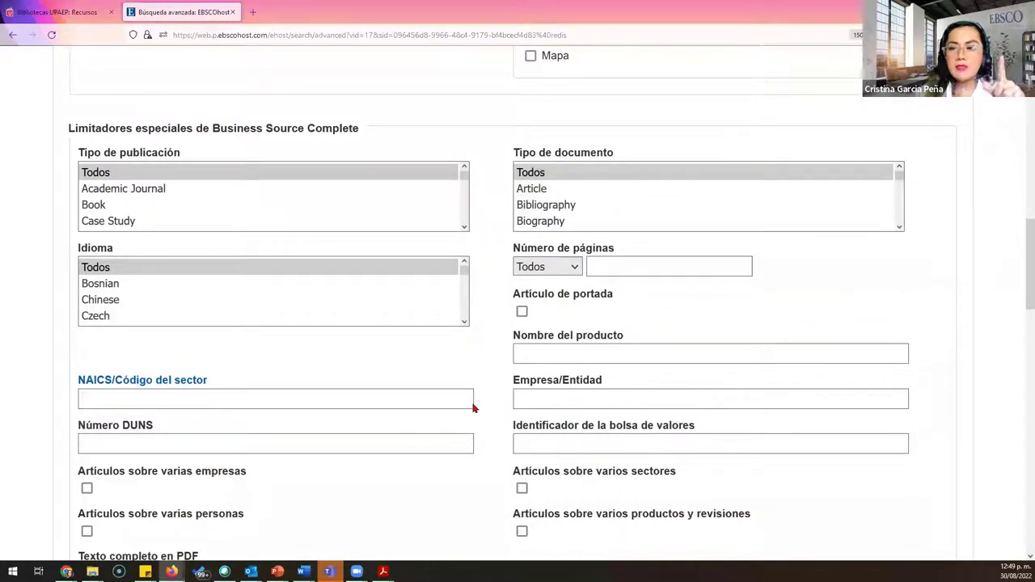
{"action": "left_click", "coordinate": [464, 228]}
{"action": "left_click", "coordinate": [464, 227]}
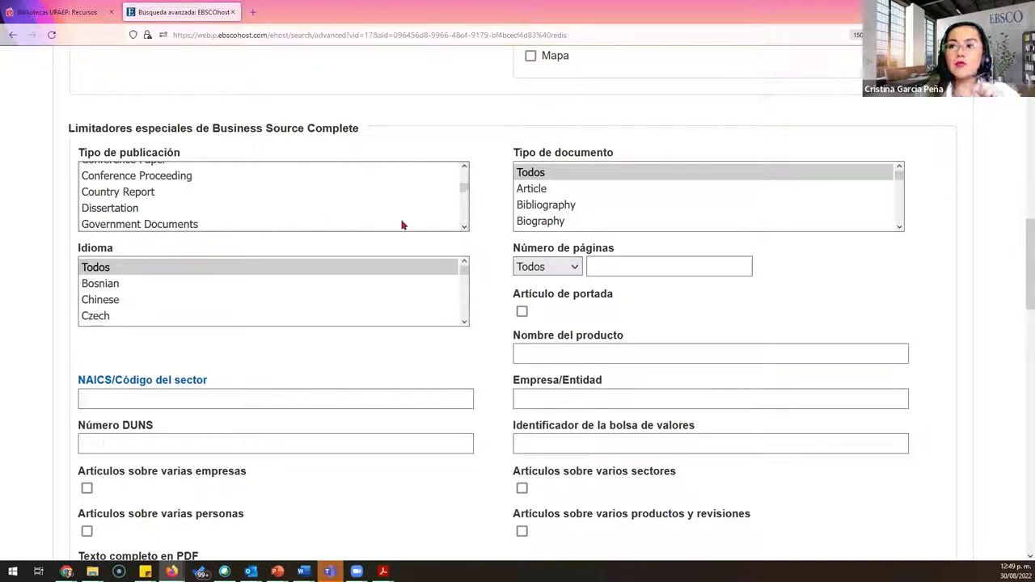
{"action": "left_click", "coordinate": [465, 227]}
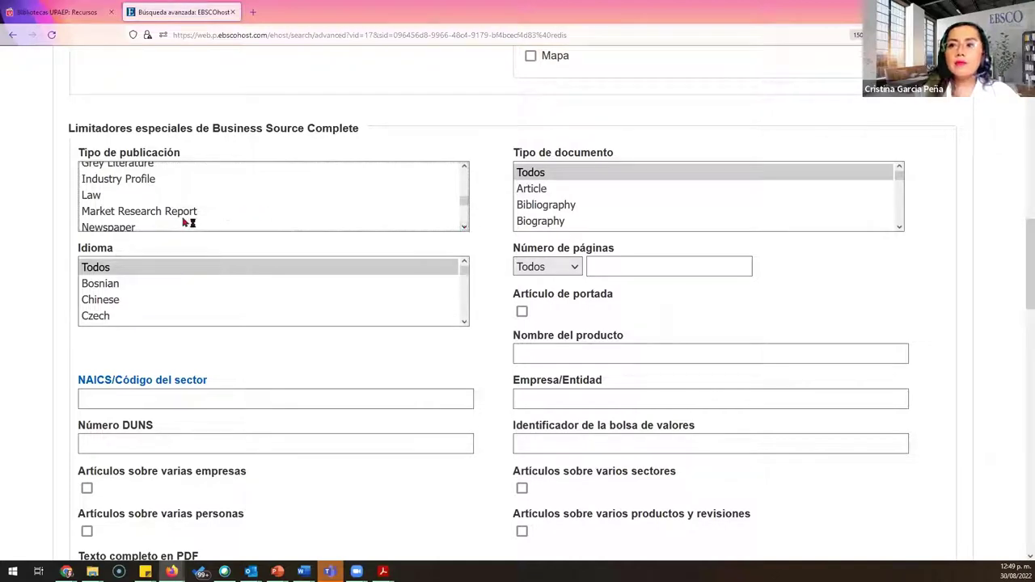
{"action": "scroll", "coordinate": [467, 228], "scroll_direction": "down", "scroll_amount": 3}
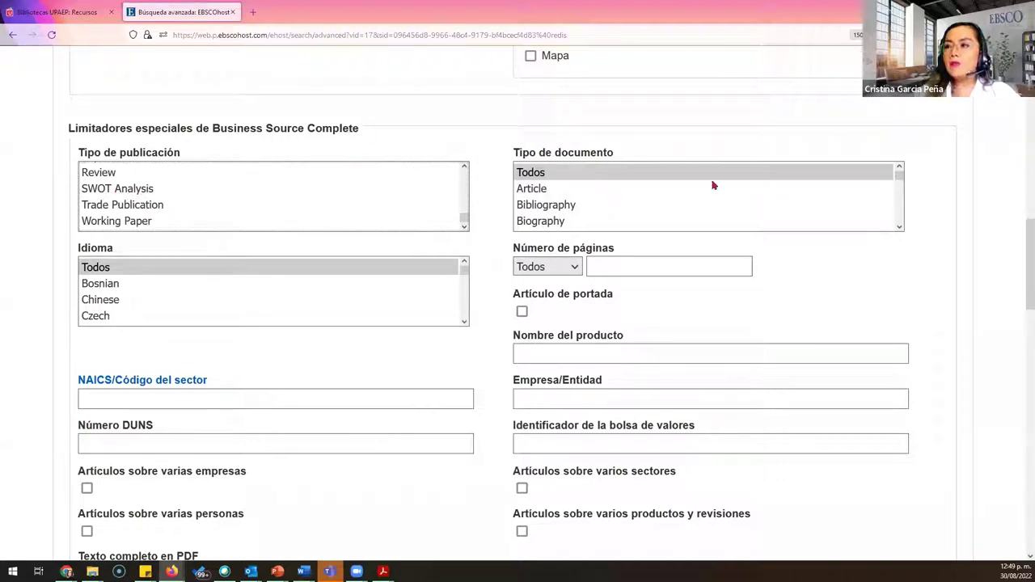
{"action": "scroll", "coordinate": [1020, 497], "scroll_direction": "down", "scroll_amount": 5}
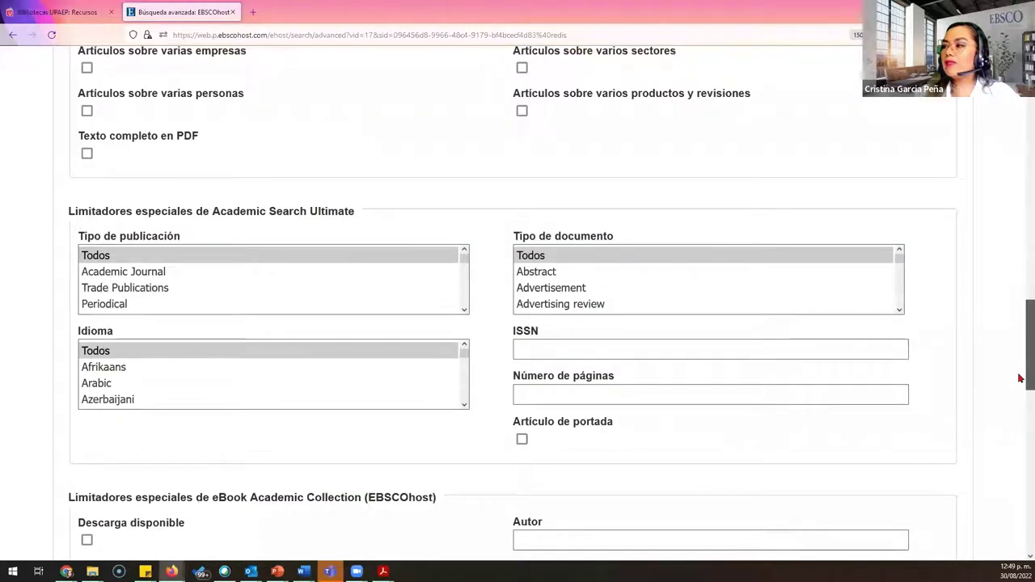
{"action": "scroll", "coordinate": [1020, 353], "scroll_direction": "down", "scroll_amount": 10}
{"action": "left_click", "coordinate": [891, 431]}
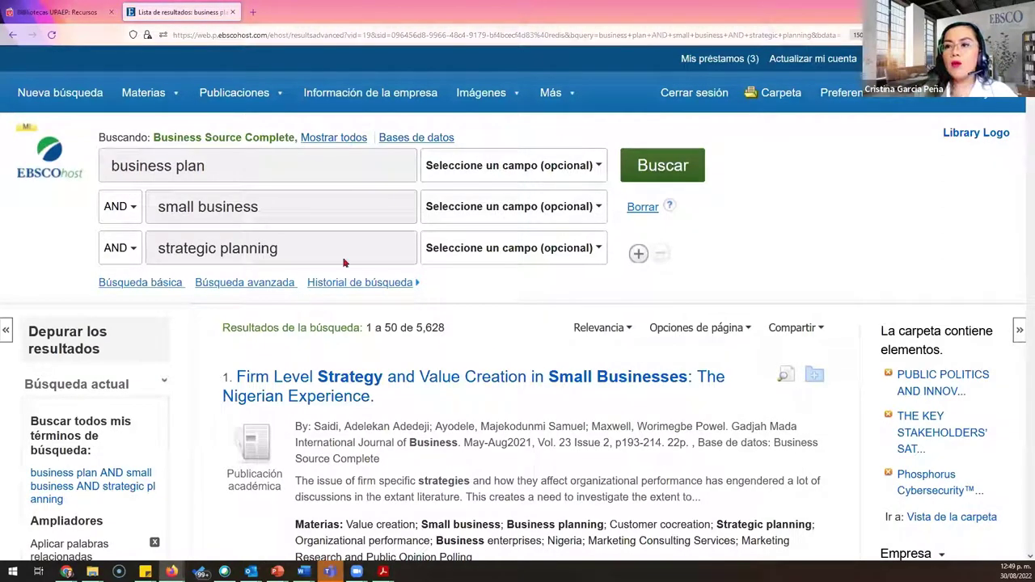
Step: Go back from the 5,628 results to the advanced search form holding the three terms
{"action": "left_click", "coordinate": [284, 288]}
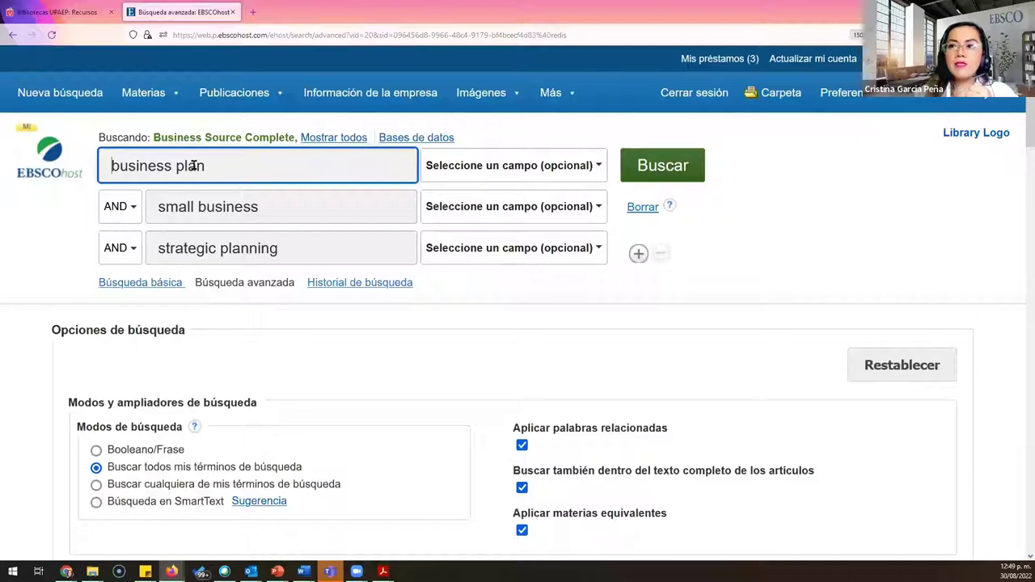
Step: Set row 2's field to SU Términos temáticos so small business is searched as a subject
{"action": "left_click", "coordinate": [588, 221]}
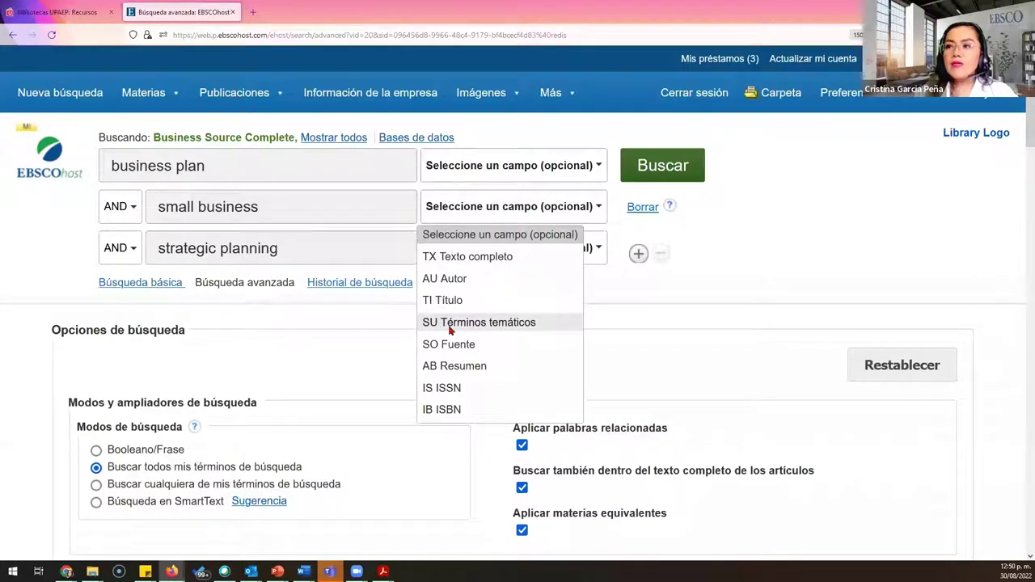
{"action": "left_click", "coordinate": [450, 324]}
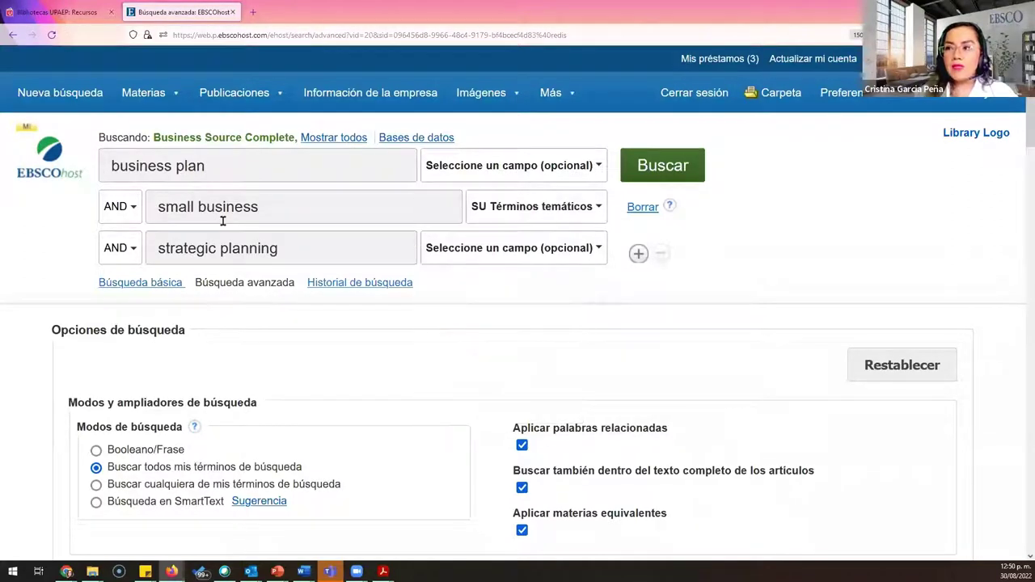
{"action": "left_click", "coordinate": [542, 202]}
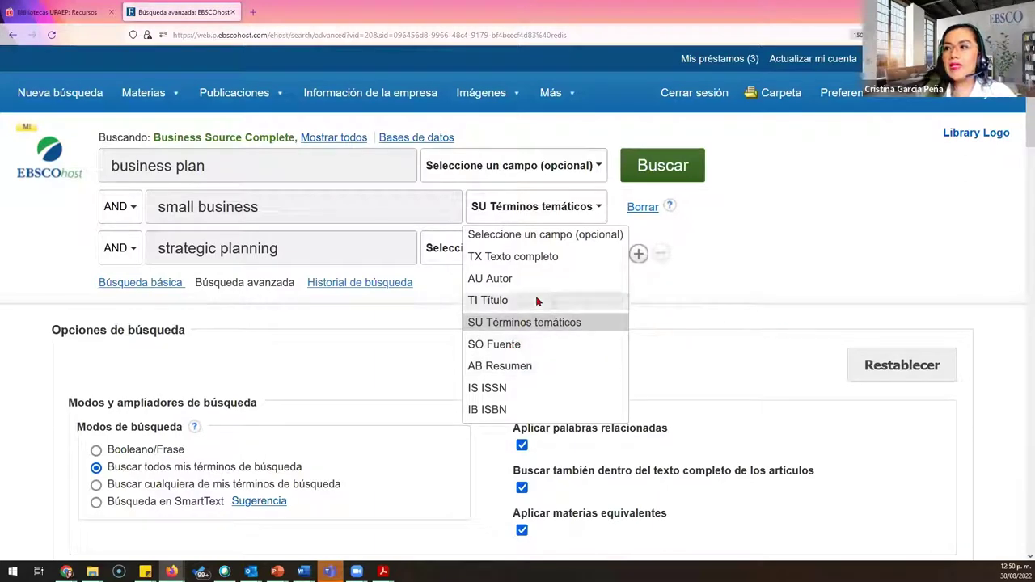
{"action": "left_click", "coordinate": [555, 321]}
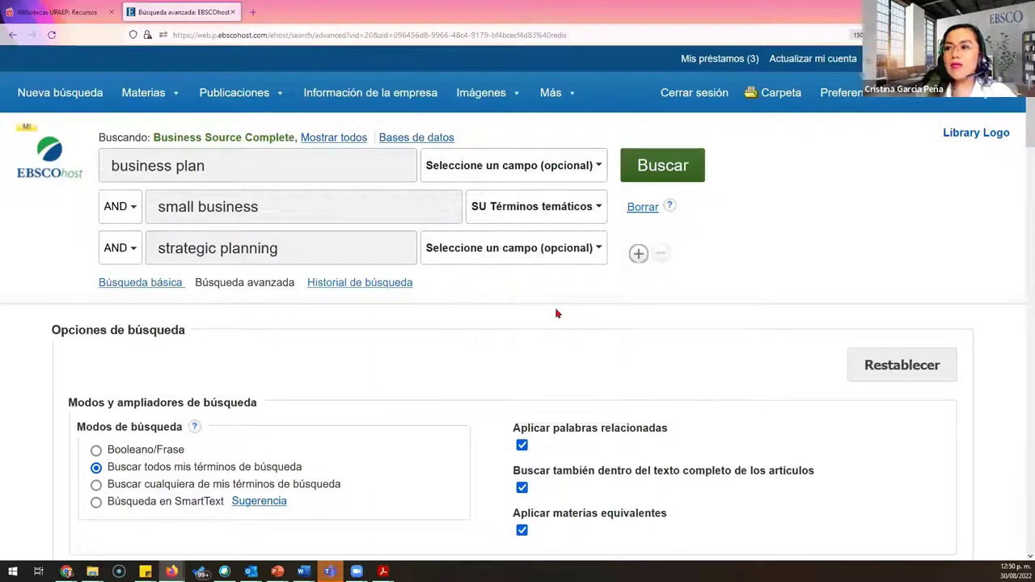
Step: Limit the publication date range from Enero 2017 to Diciembre 2022
{"action": "scroll", "coordinate": [537, 318], "scroll_direction": "down", "scroll_amount": 4}
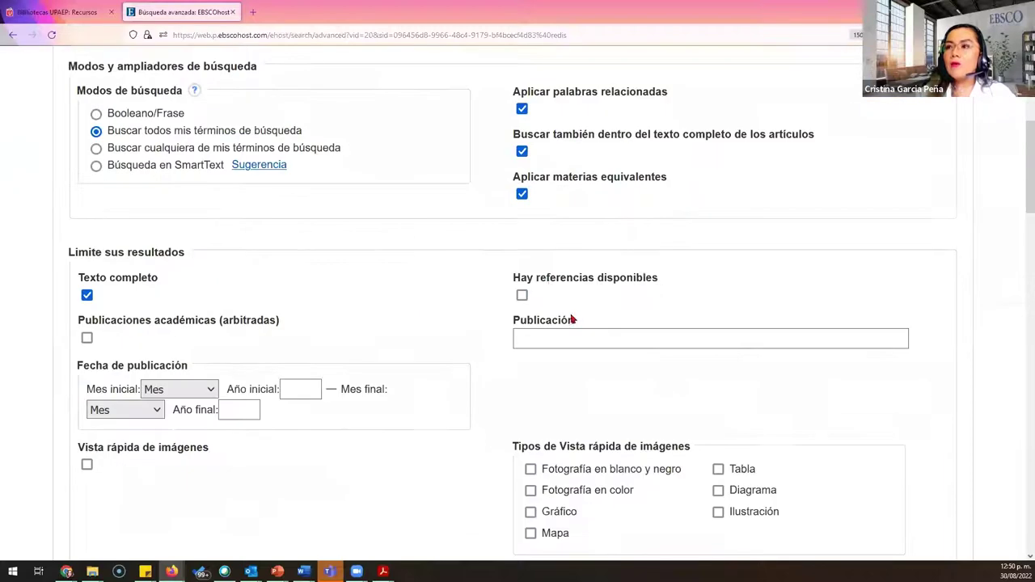
{"action": "left_click", "coordinate": [192, 387]}
{"action": "left_click", "coordinate": [180, 143]}
{"action": "left_click", "coordinate": [292, 384]}
{"action": "type", "text": "2017"}
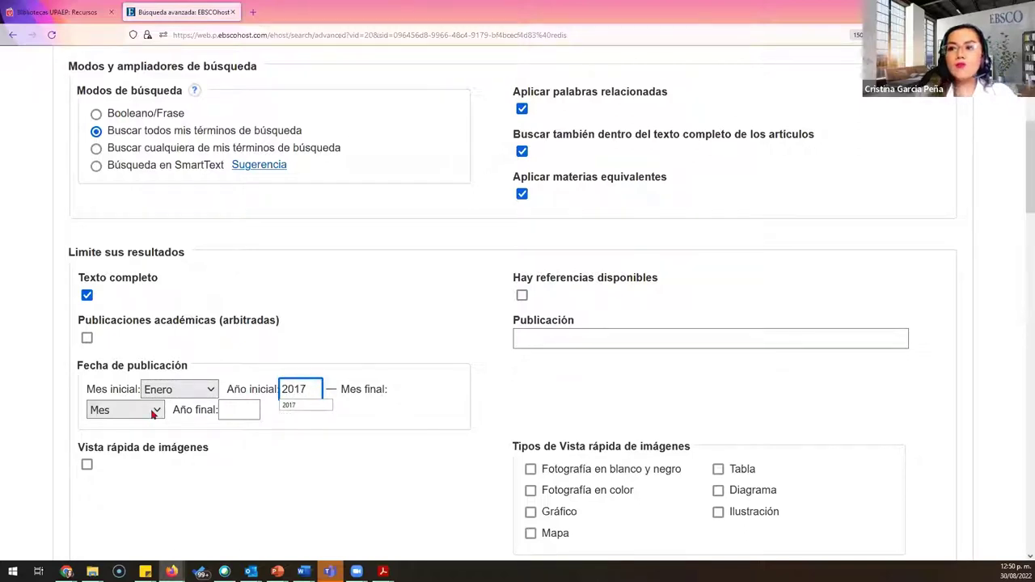
{"action": "left_click", "coordinate": [149, 411]}
{"action": "left_click", "coordinate": [143, 391]}
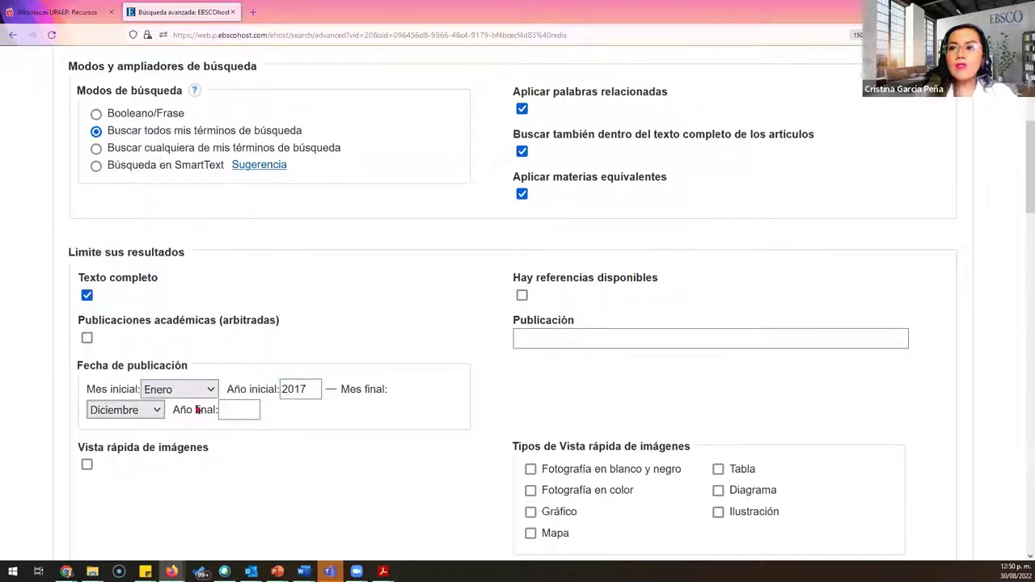
{"action": "left_click", "coordinate": [245, 408]}
{"action": "type", "text": "2022"}
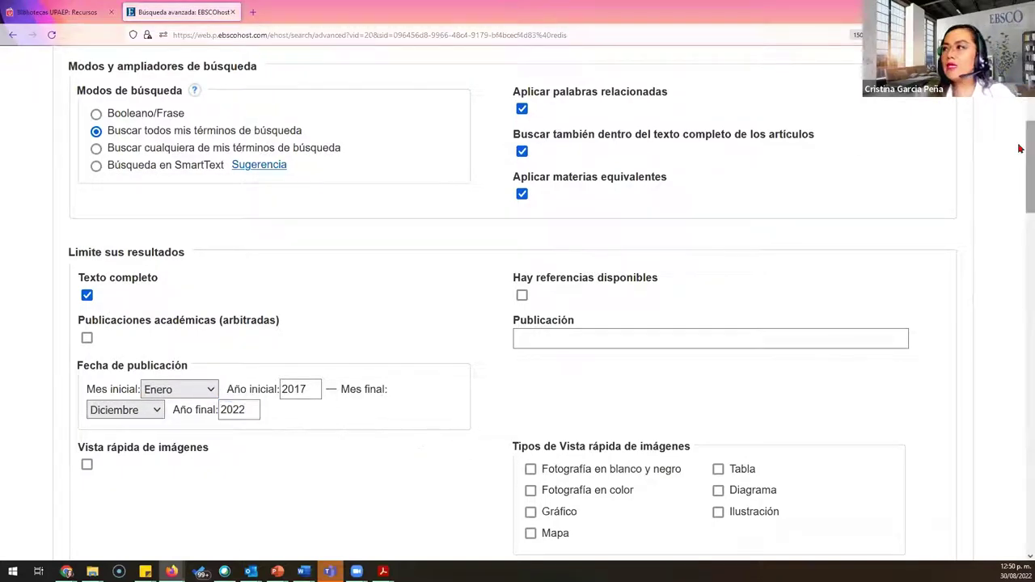
{"action": "left_click_drag", "start_coordinate": [1019, 197], "coordinate": [1021, 508]}
{"action": "scroll", "coordinate": [1020, 508], "scroll_direction": "down", "scroll_amount": 5}
Step: Run the refined search and scroll through its 401 results from 2017–2022
{"action": "left_click", "coordinate": [926, 430]}
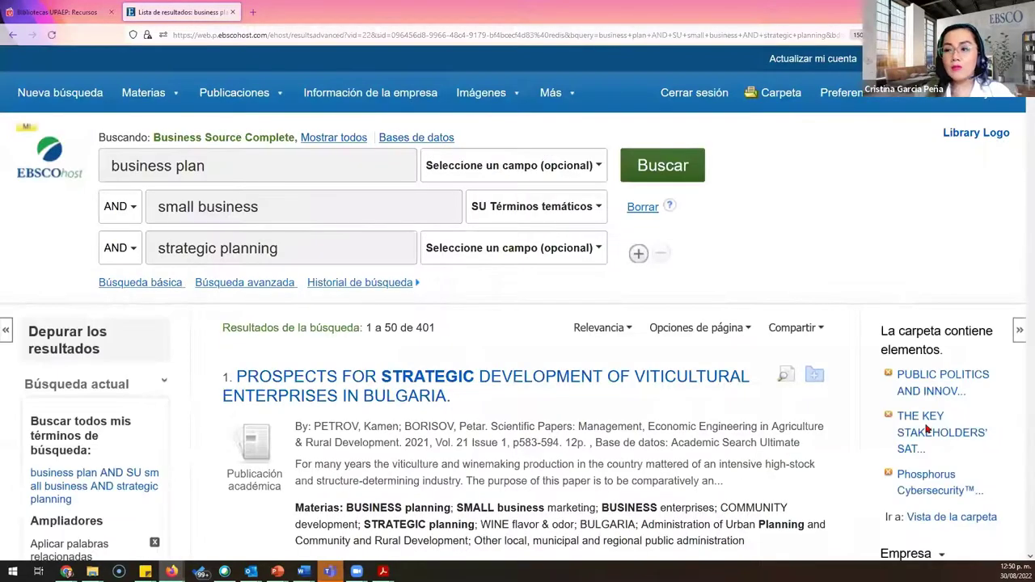
{"action": "scroll", "coordinate": [526, 317], "scroll_direction": "down", "scroll_amount": 3}
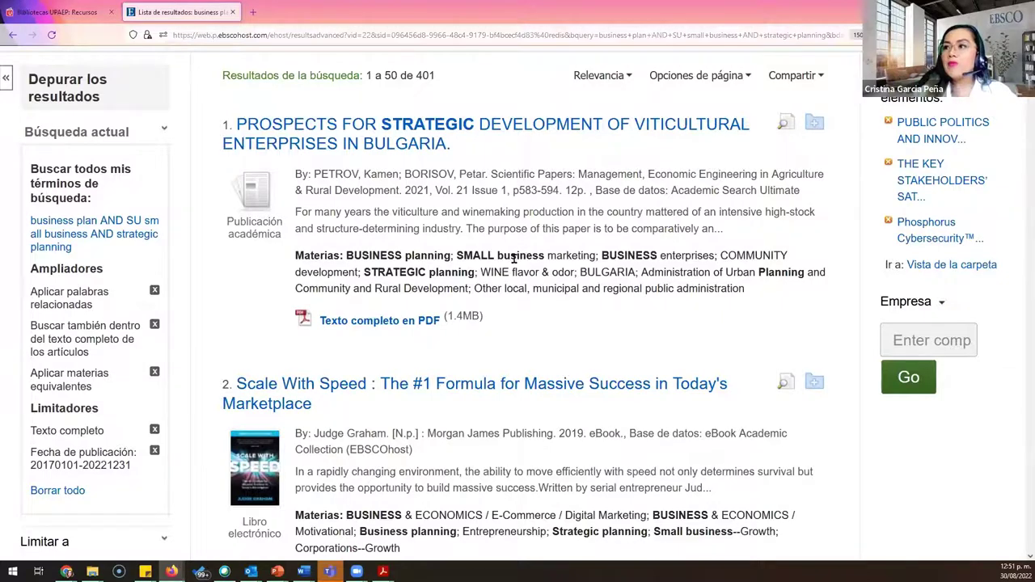
{"action": "scroll", "coordinate": [514, 274], "scroll_direction": "up", "scroll_amount": 3}
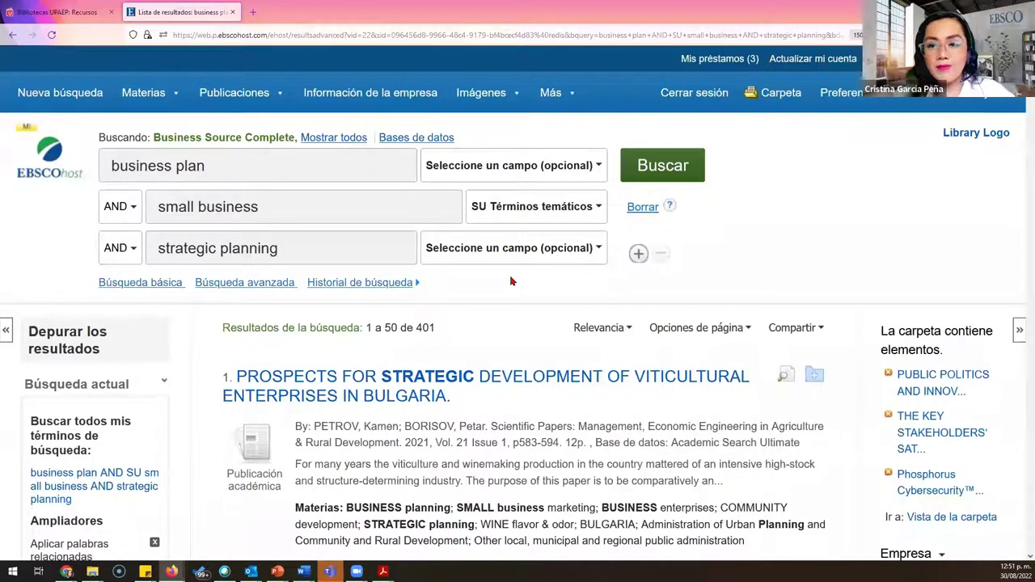
{"action": "scroll", "coordinate": [854, 222], "scroll_direction": "down", "scroll_amount": 2}
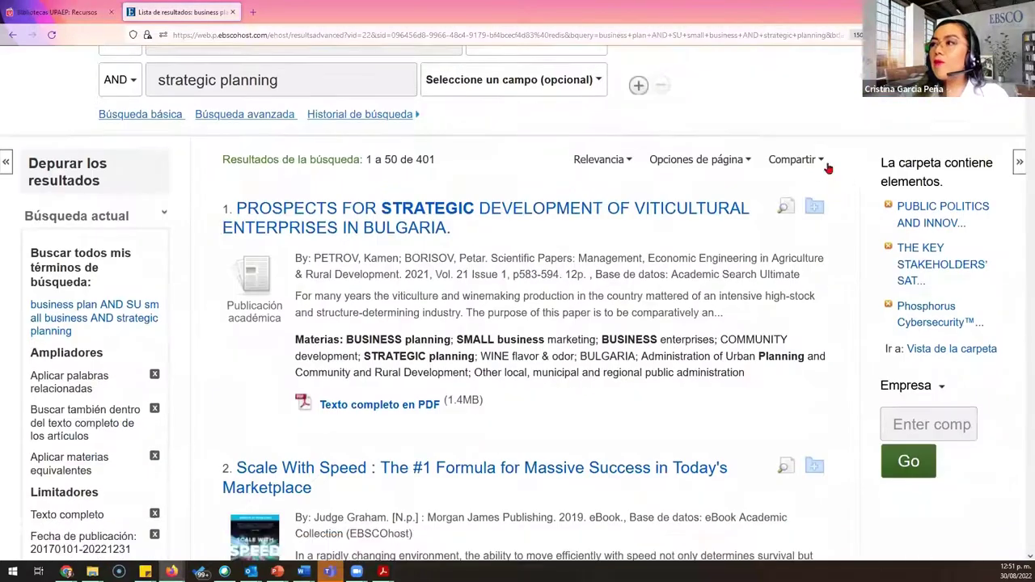
{"action": "scroll", "coordinate": [831, 161], "scroll_direction": "up", "scroll_amount": 2}
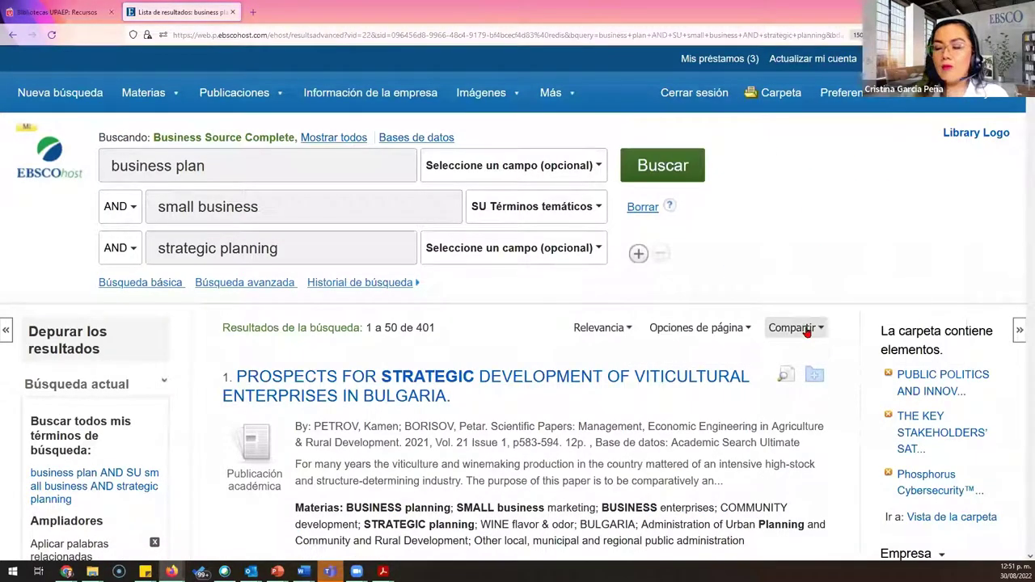
Step: Add results 1–50 to Mi Carpeta through the Compartir menu
{"action": "left_click", "coordinate": [807, 330]}
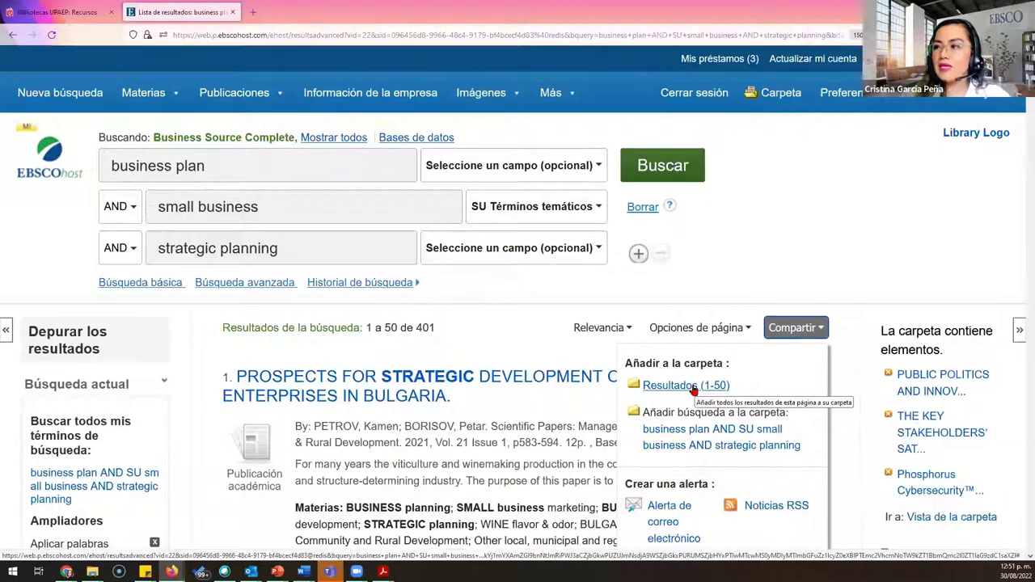
{"action": "left_click", "coordinate": [693, 387]}
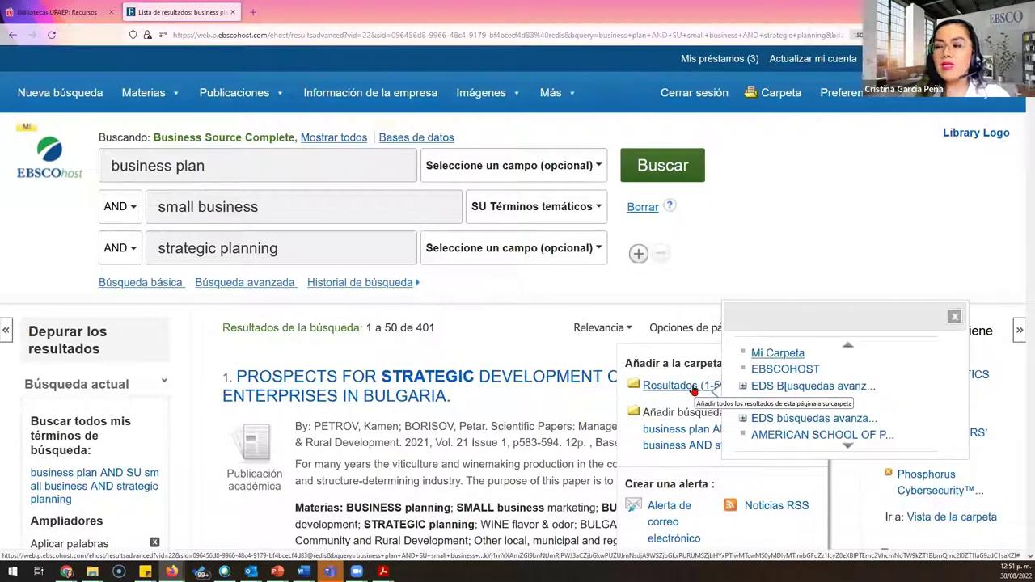
{"action": "left_click", "coordinate": [764, 353]}
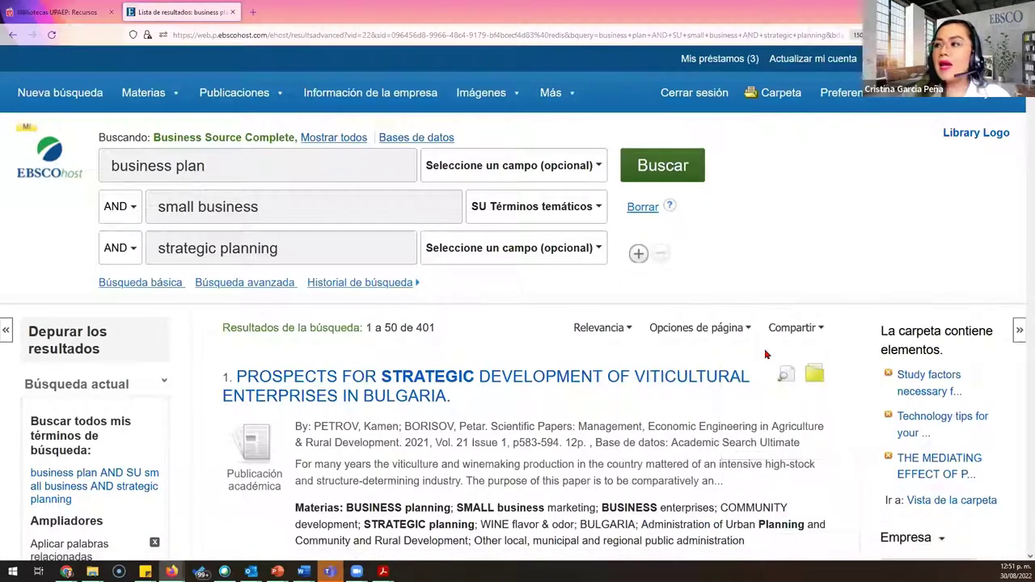
Step: Look over the results list and bring up the Compartir sharing and alert options again
{"action": "scroll", "coordinate": [857, 186], "scroll_direction": "down", "scroll_amount": 4}
{"action": "scroll", "coordinate": [835, 388], "scroll_direction": "down", "scroll_amount": 7}
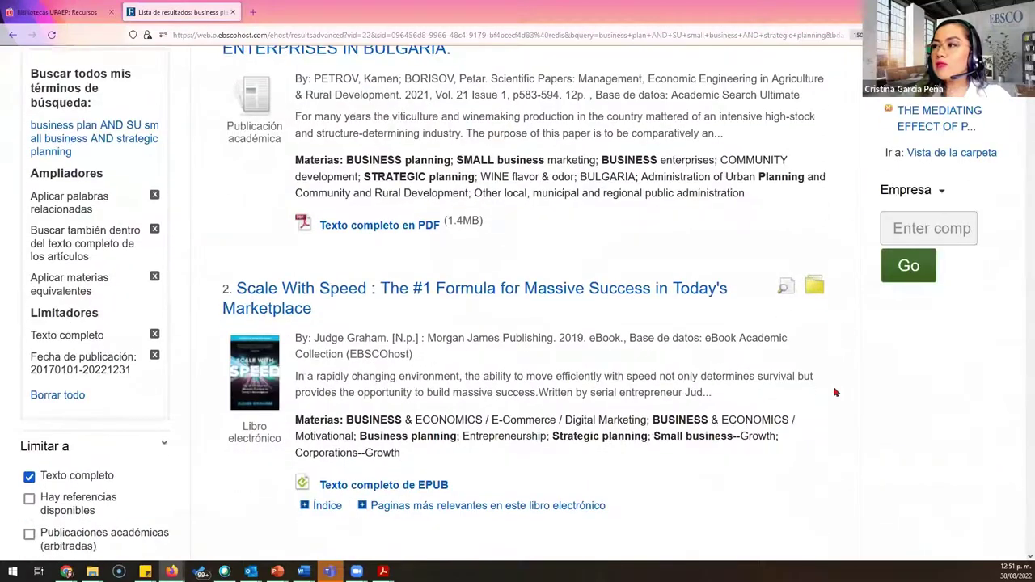
{"action": "scroll", "coordinate": [817, 377], "scroll_direction": "up", "scroll_amount": 6}
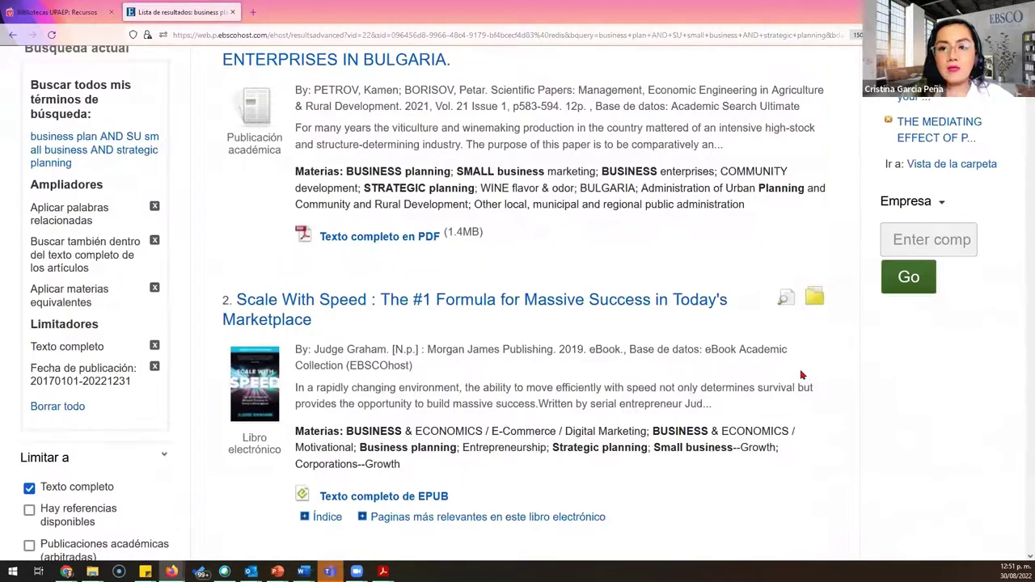
{"action": "scroll", "coordinate": [793, 374], "scroll_direction": "up", "scroll_amount": 4}
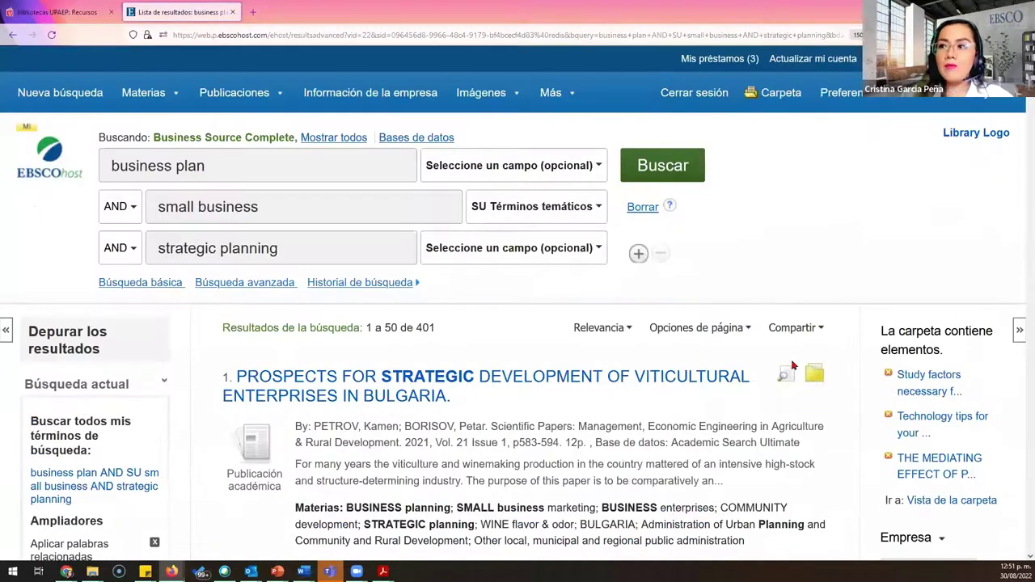
{"action": "scroll", "coordinate": [793, 367], "scroll_direction": "down", "scroll_amount": 4}
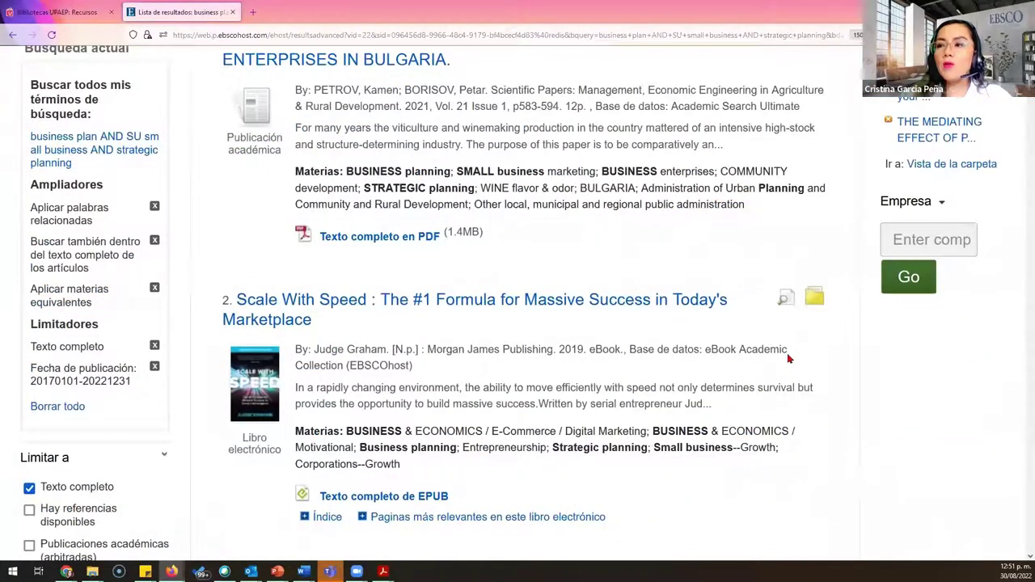
{"action": "scroll", "coordinate": [789, 358], "scroll_direction": "up", "scroll_amount": 4}
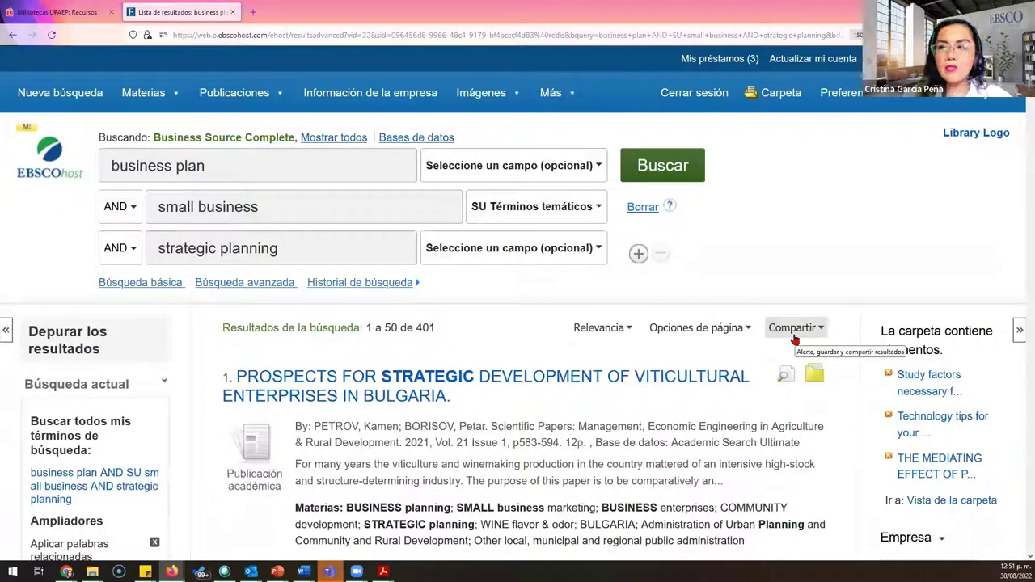
{"action": "left_click", "coordinate": [794, 336]}
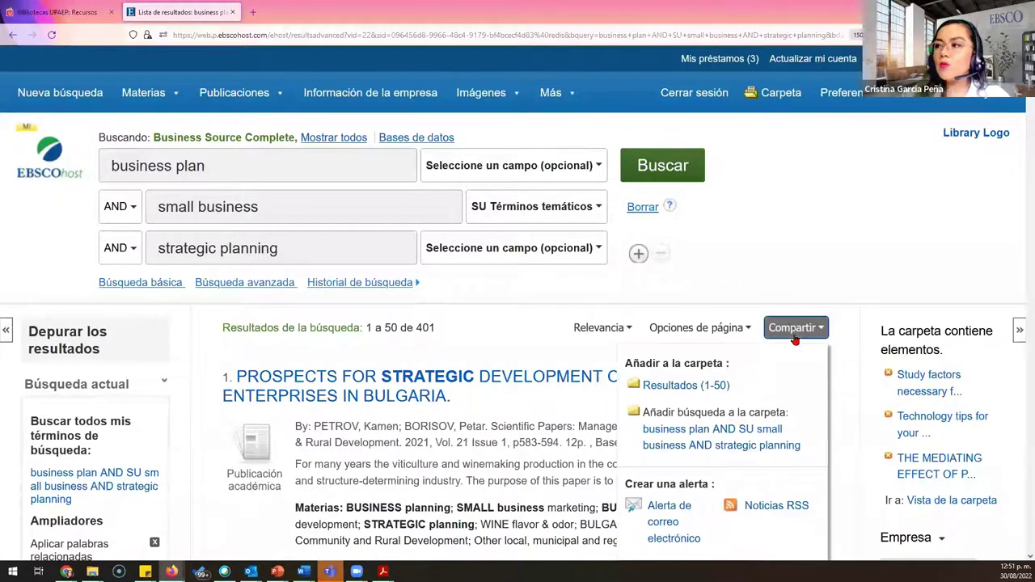
{"action": "scroll", "coordinate": [791, 328], "scroll_direction": "down", "scroll_amount": 3}
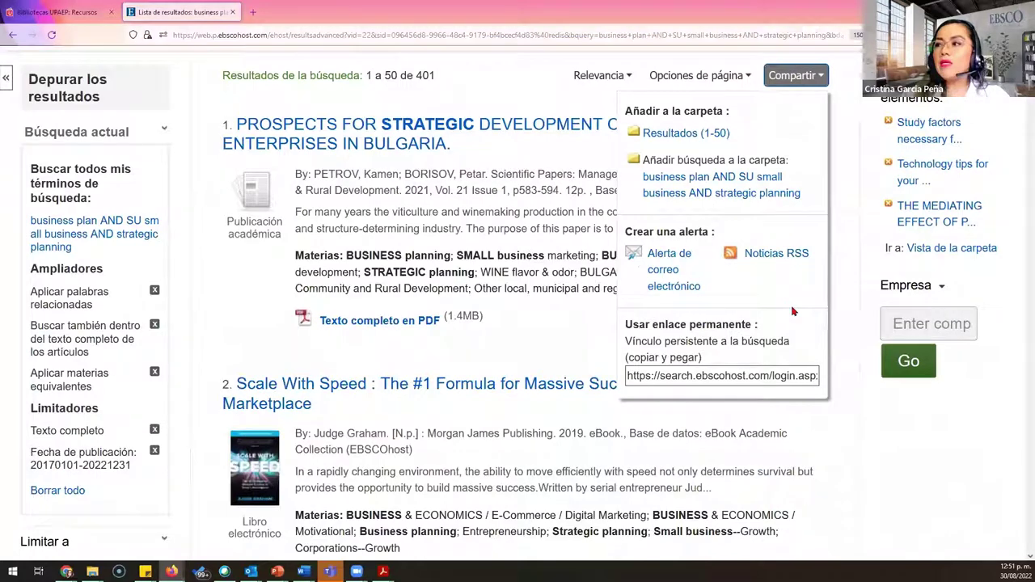
Step: Start an e-mail alert for this search and enter the user's own e-mail address as recipient
{"action": "left_click", "coordinate": [653, 266]}
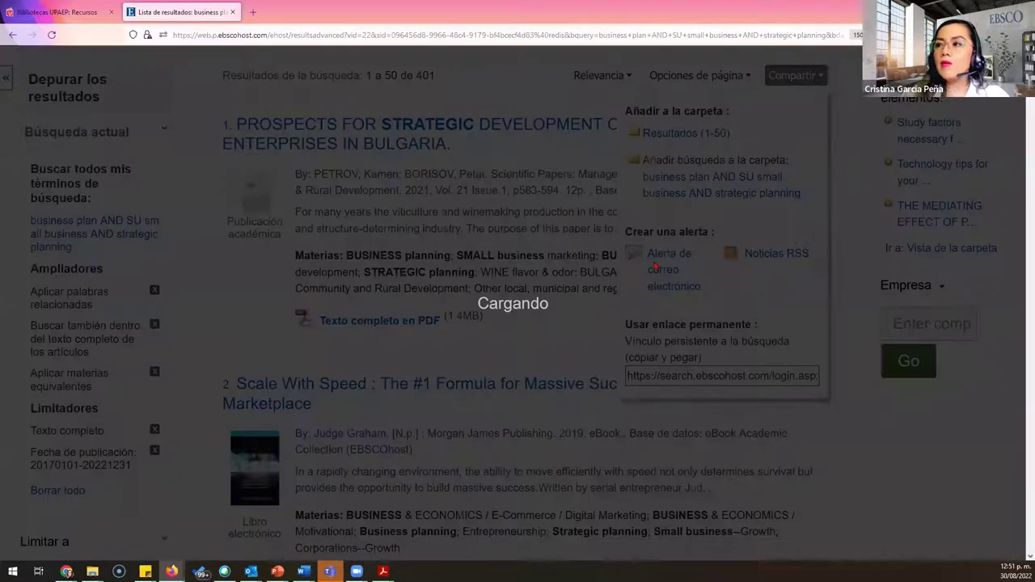
{"action": "left_click_drag", "start_coordinate": [292, 130], "coordinate": [543, 187]}
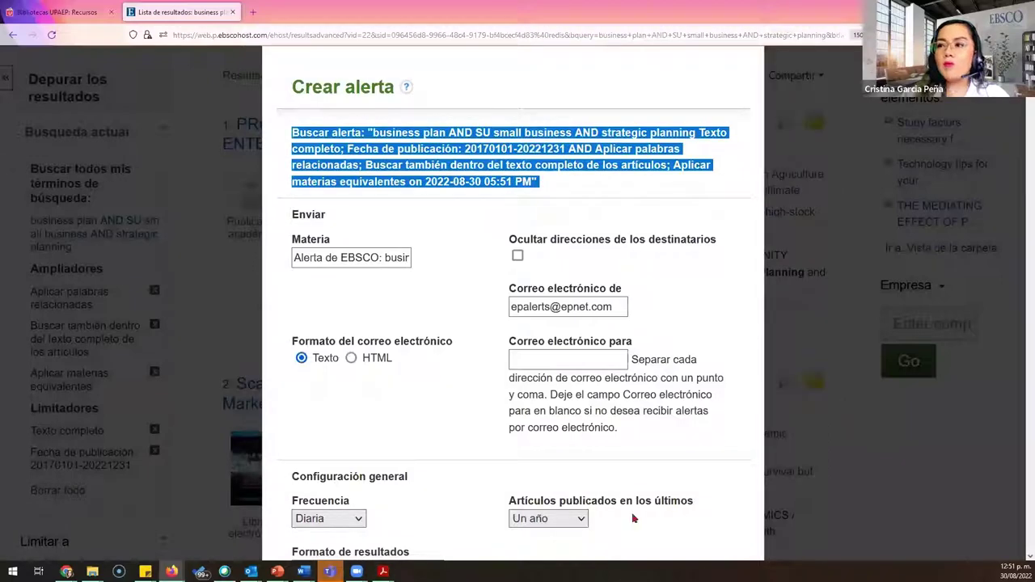
{"action": "left_click", "coordinate": [585, 363]}
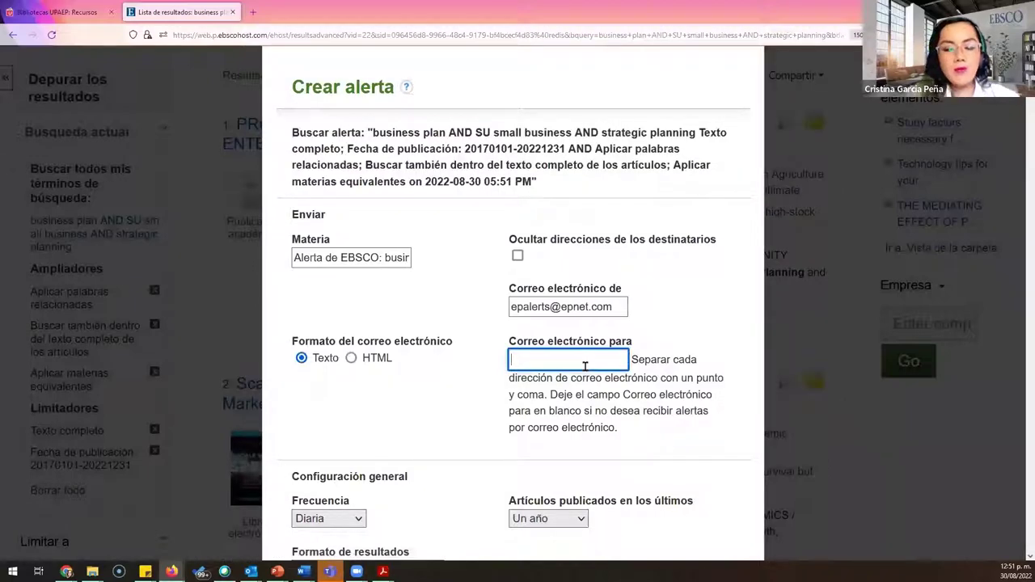
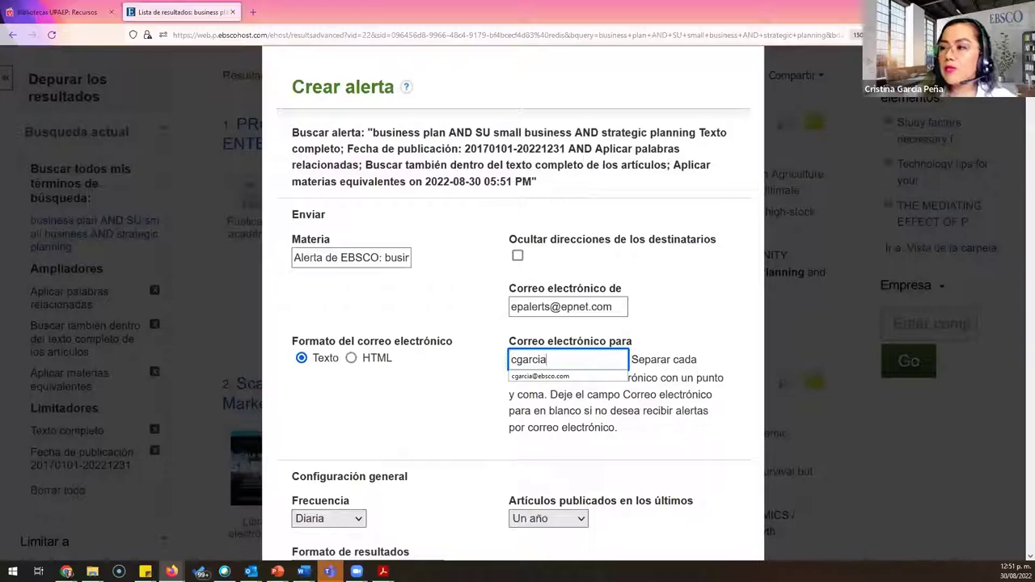
{"action": "left_click", "coordinate": [578, 376]}
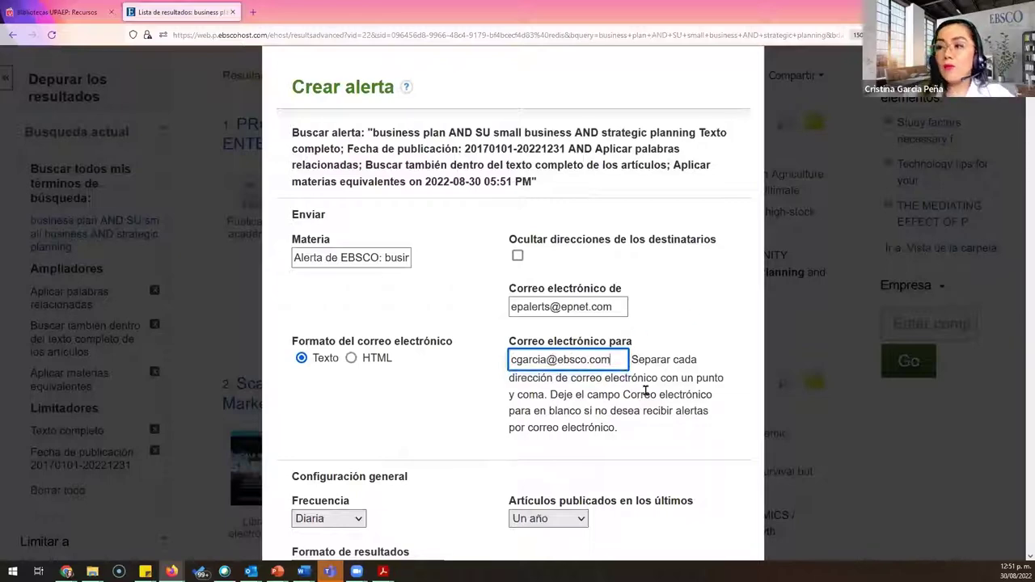
{"action": "scroll", "coordinate": [664, 397], "scroll_direction": "down", "scroll_amount": 4}
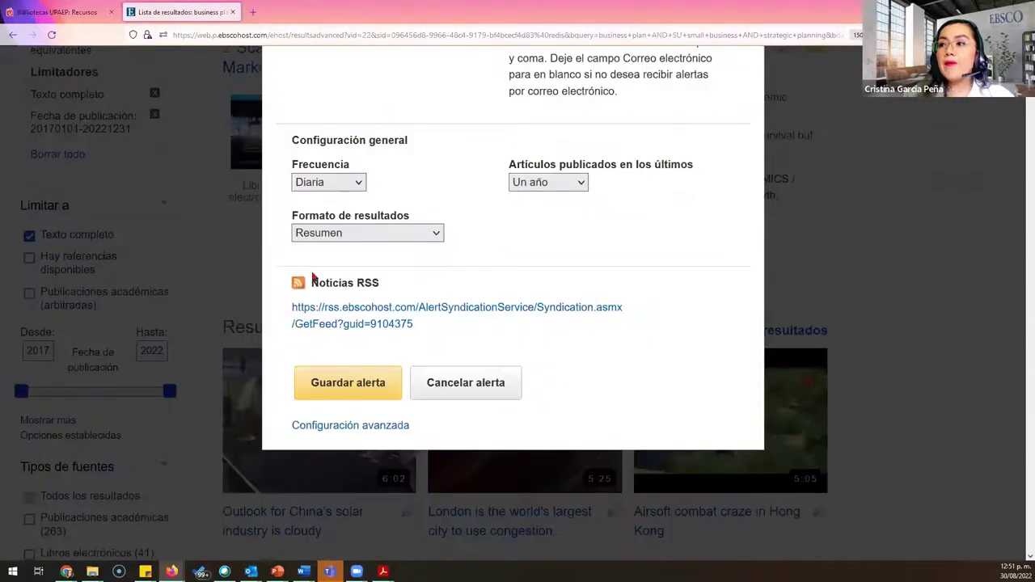
Step: Set Frecuencia to Mensual and Artículos publicados to Un mes, then save the alert
{"action": "left_click", "coordinate": [352, 182]}
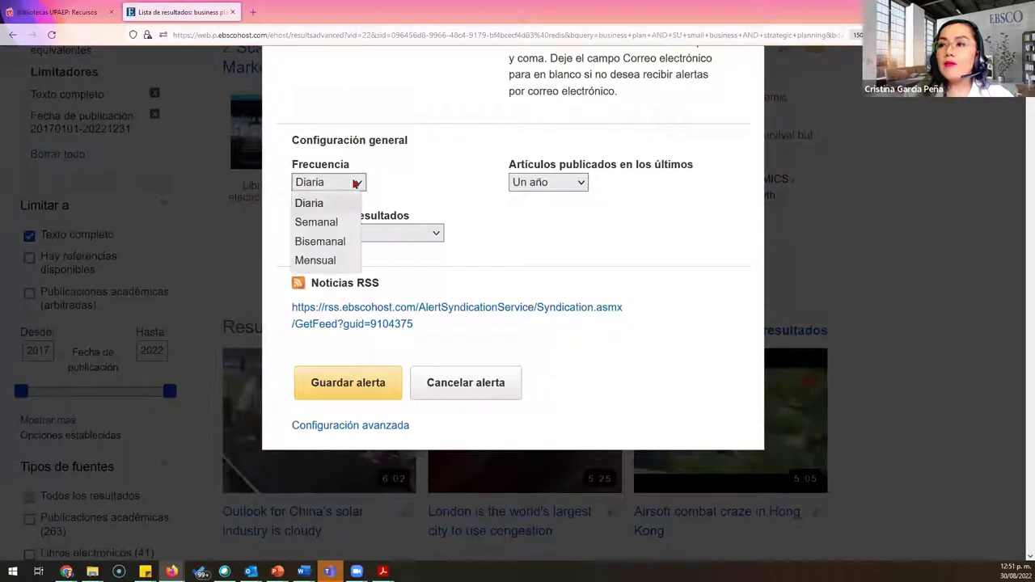
{"action": "left_click", "coordinate": [328, 261]}
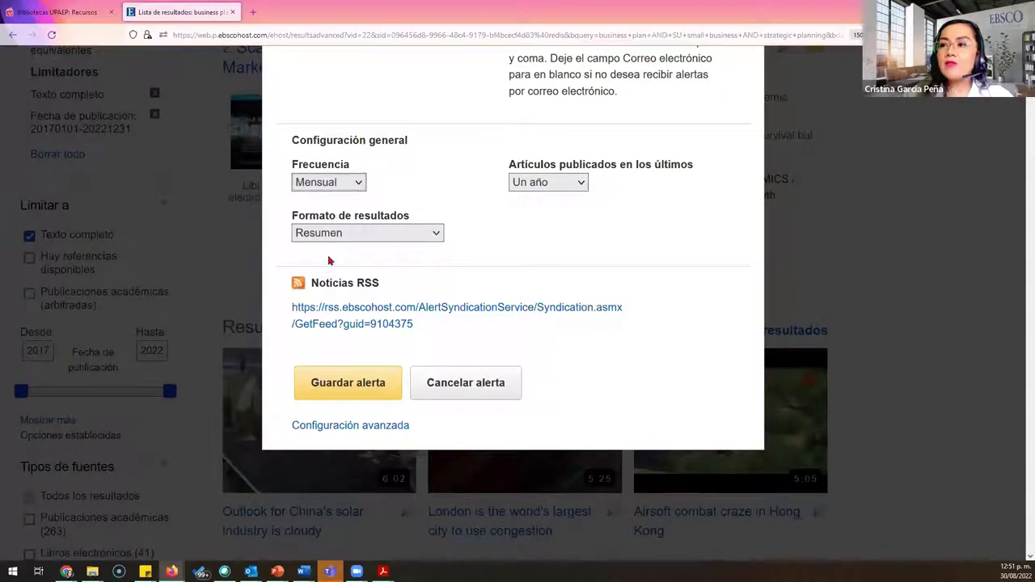
{"action": "left_click", "coordinate": [568, 181]}
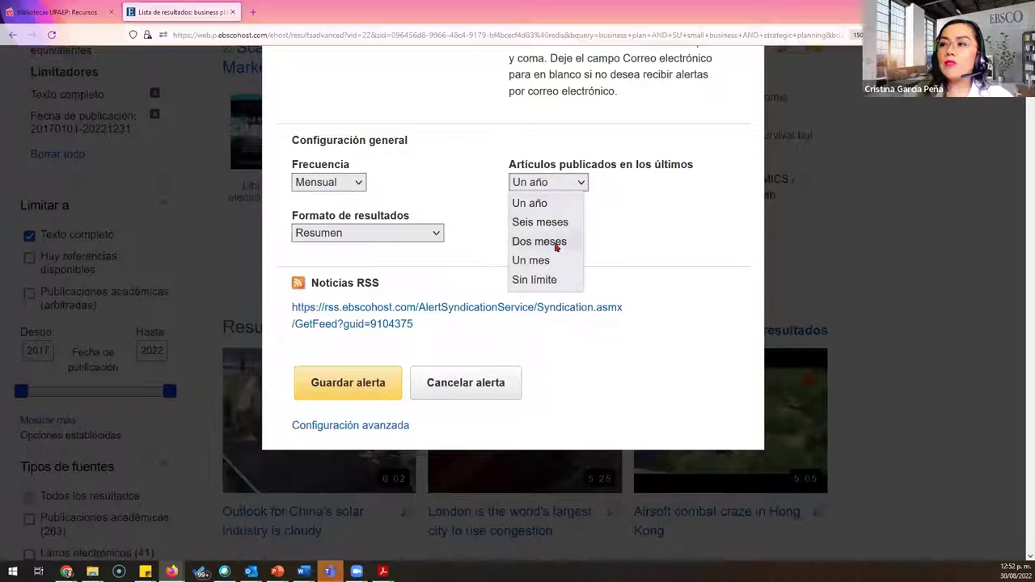
{"action": "left_click", "coordinate": [552, 266]}
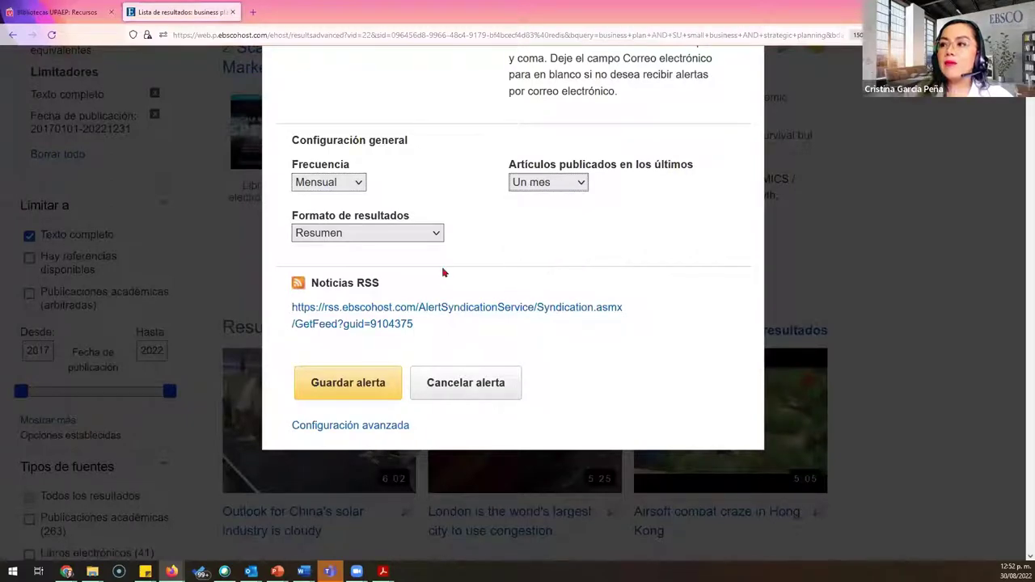
{"action": "left_click", "coordinate": [347, 383]}
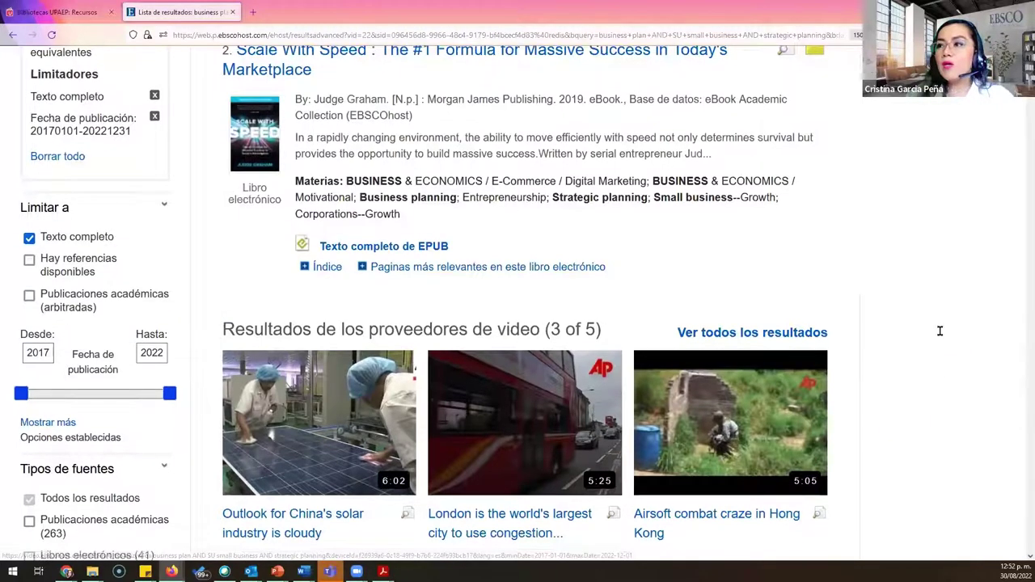
Step: Return to the top of the page and bring up the Publicaciones menu in the navigation bar
{"action": "scroll", "coordinate": [910, 364], "scroll_direction": "up", "scroll_amount": 6}
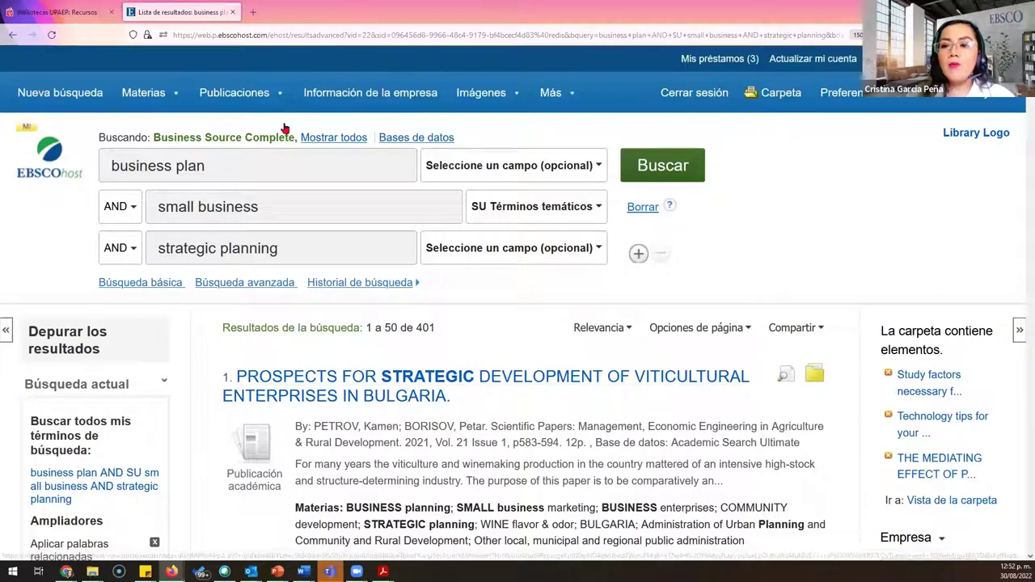
{"action": "mouse_move", "coordinate": [215, 94]}
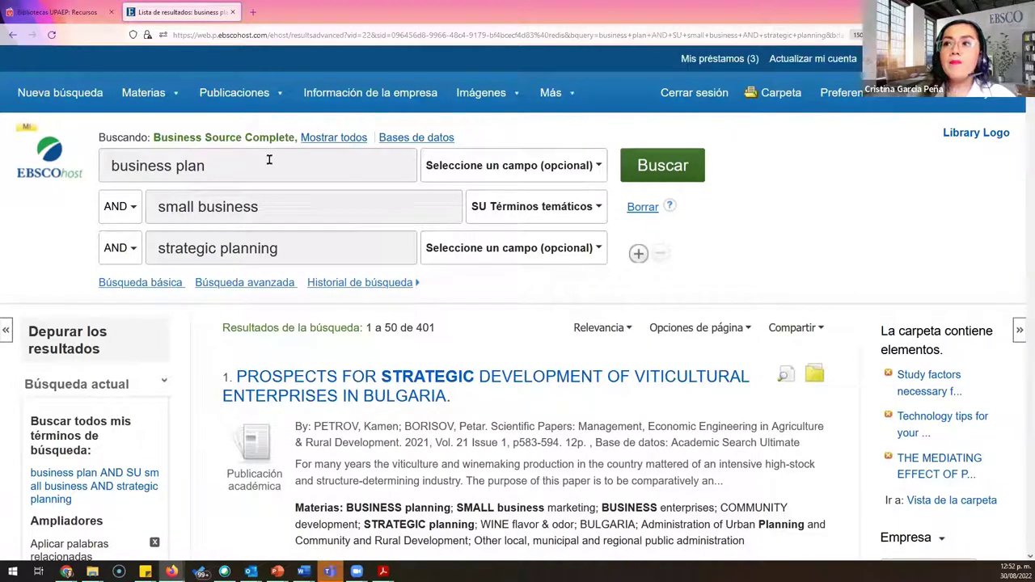
{"action": "mouse_move", "coordinate": [264, 93]}
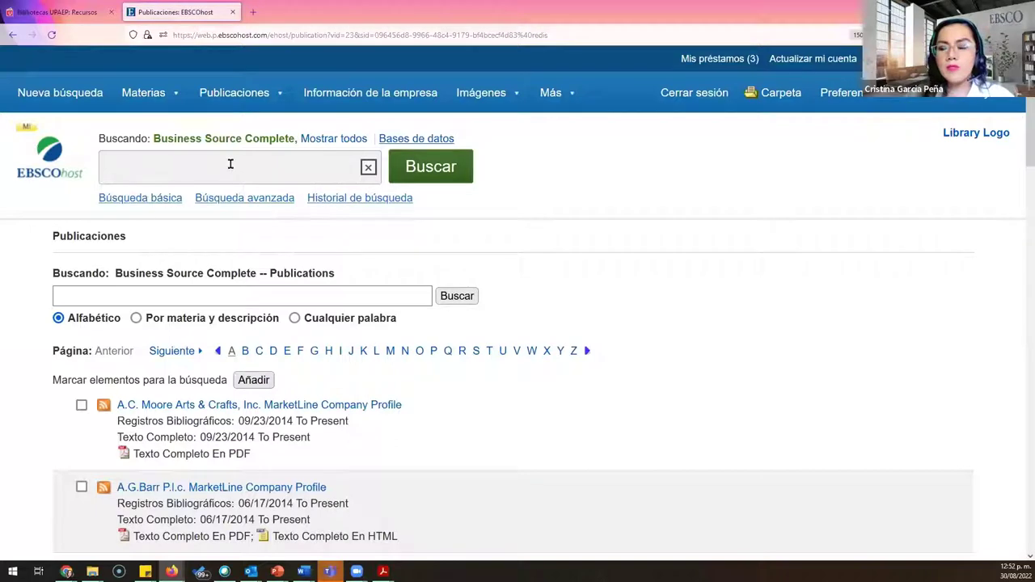
{"action": "left_click", "coordinate": [162, 296]}
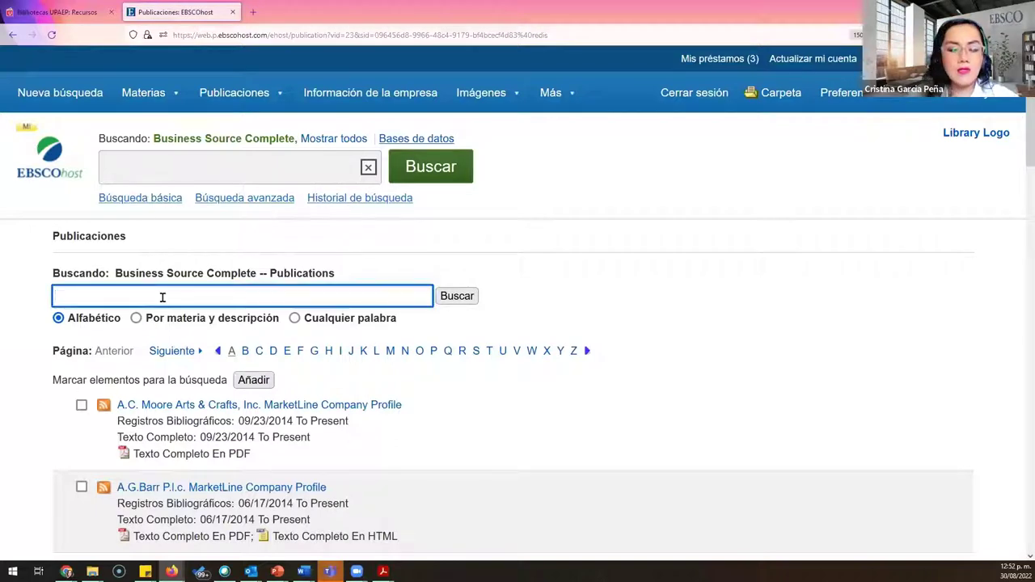
{"action": "type", "text": "Harvard"}
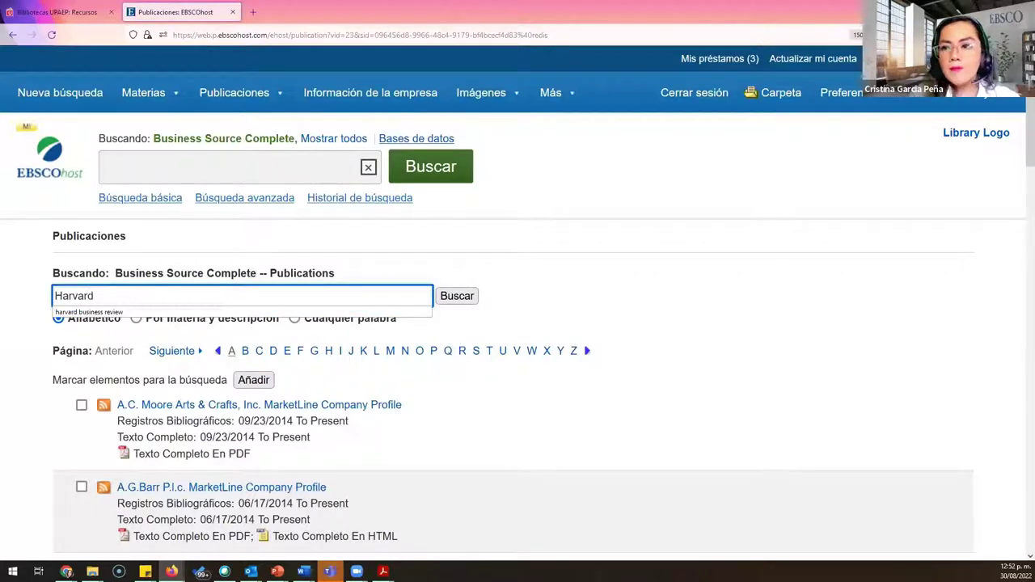
{"action": "left_click", "coordinate": [185, 313]}
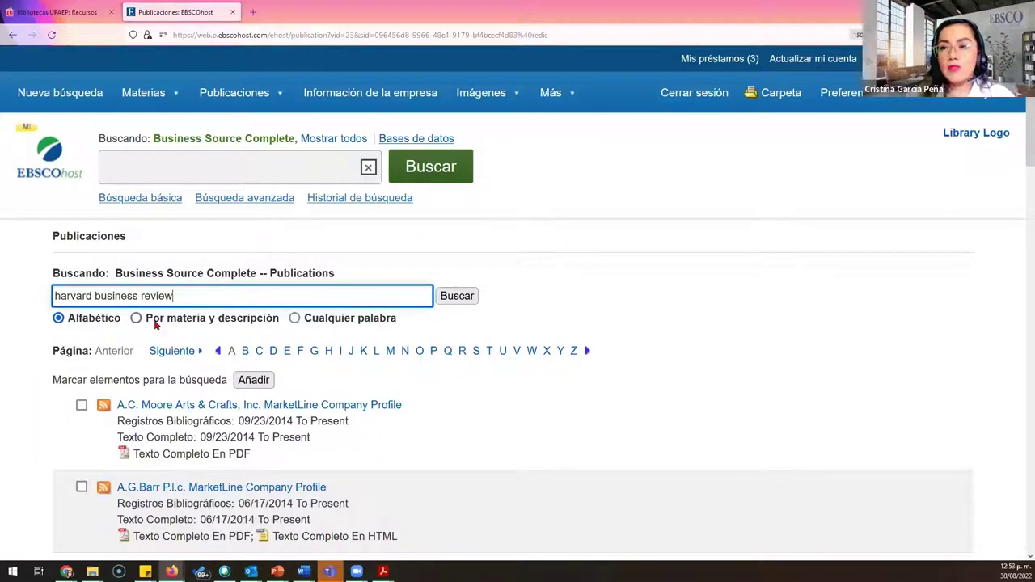
{"action": "left_click", "coordinate": [457, 297]}
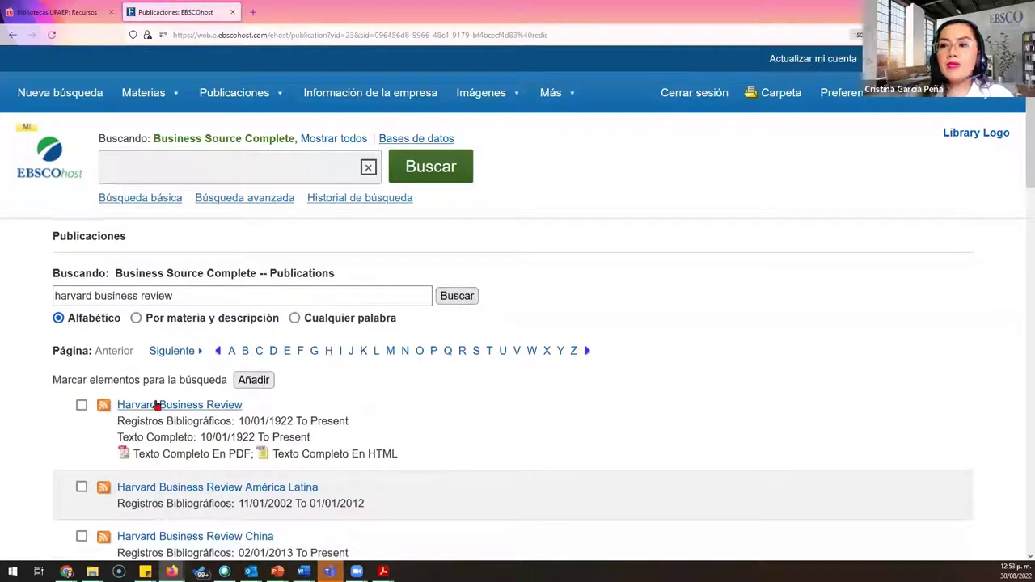
{"action": "left_click", "coordinate": [197, 405]}
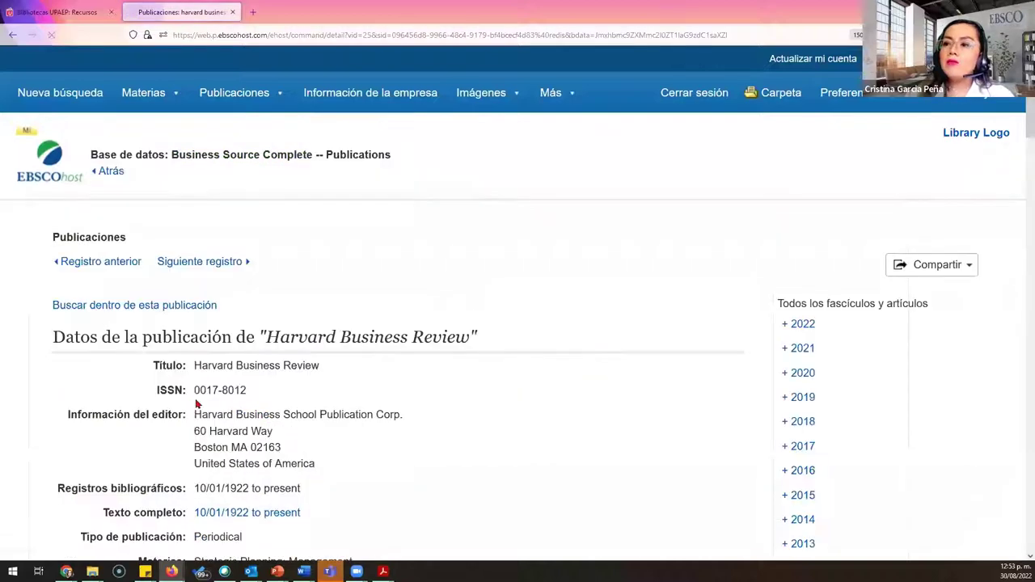
{"action": "scroll", "coordinate": [423, 318], "scroll_direction": "down", "scroll_amount": 3}
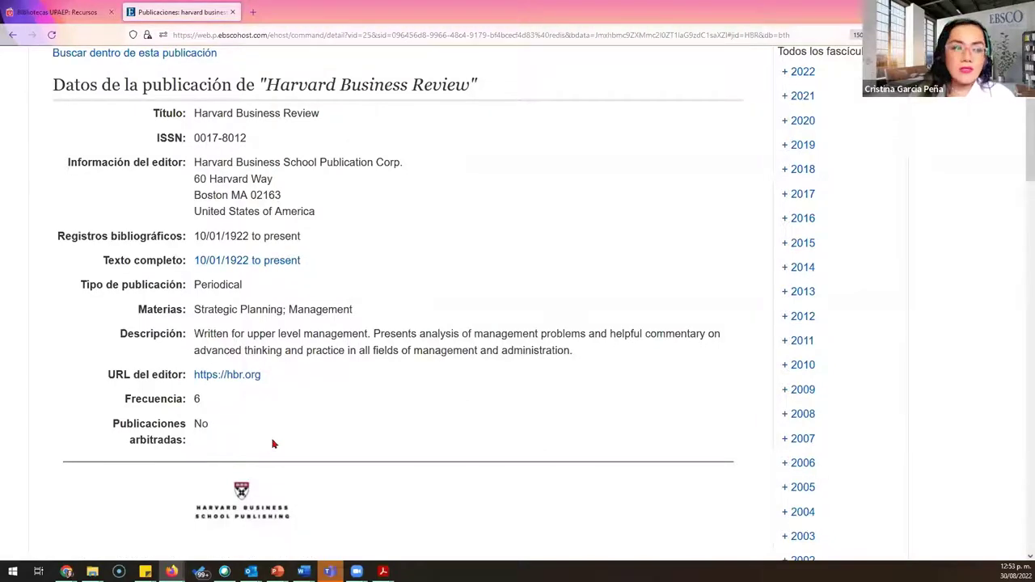
{"action": "scroll", "coordinate": [878, 372], "scroll_direction": "up", "scroll_amount": 3}
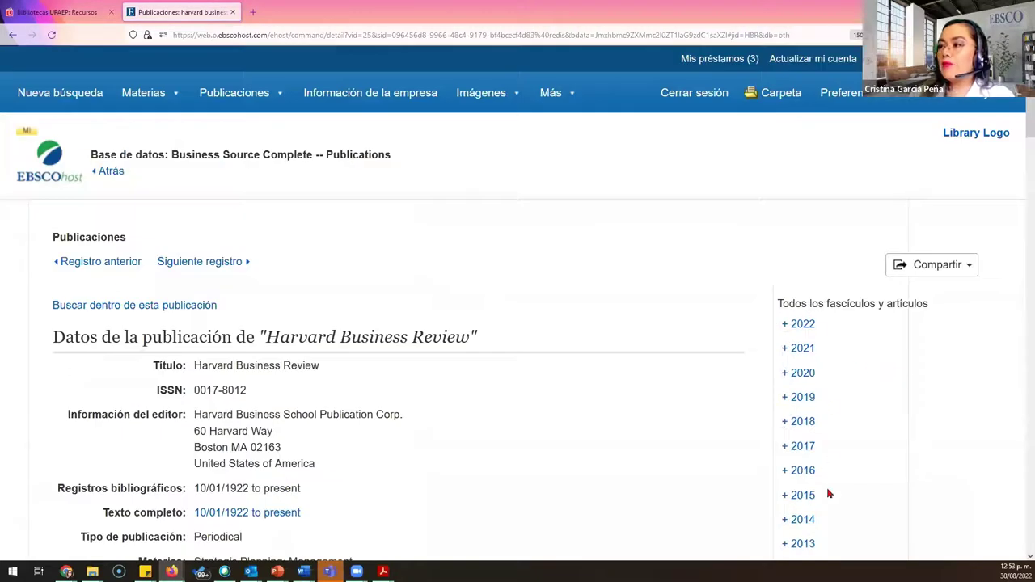
{"action": "left_click", "coordinate": [783, 328]}
{"action": "left_click", "coordinate": [783, 328]}
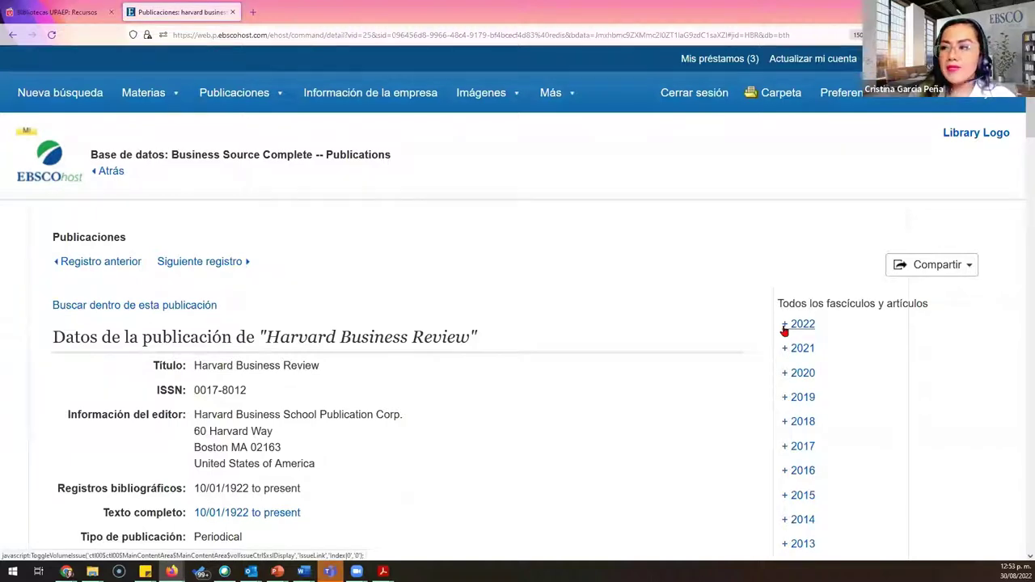
Step: Create a Harvard Business Review publication alert from Compartir, addressed to the user's e-mail, and save it
{"action": "left_click", "coordinate": [943, 265]}
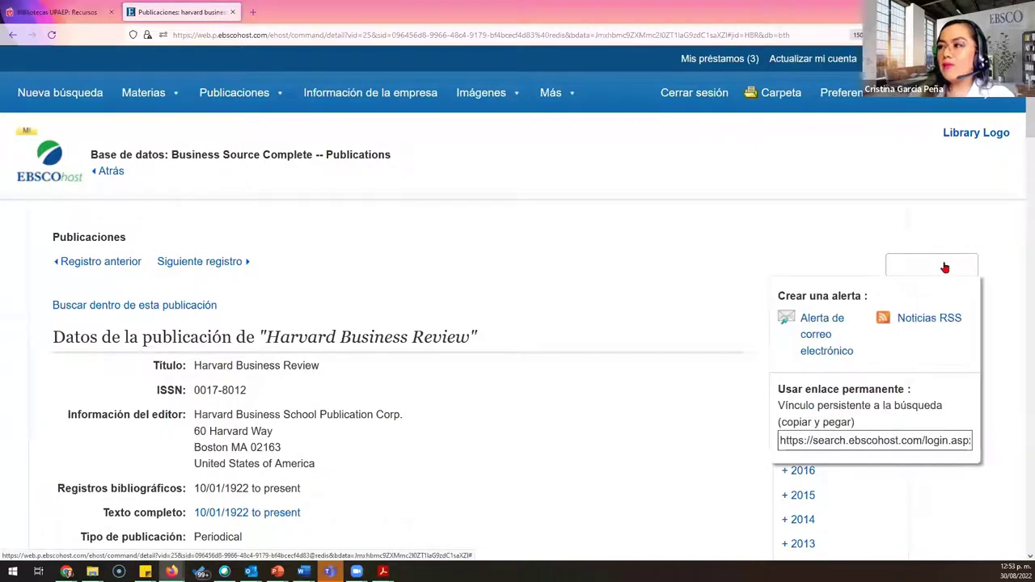
{"action": "left_click", "coordinate": [813, 333]}
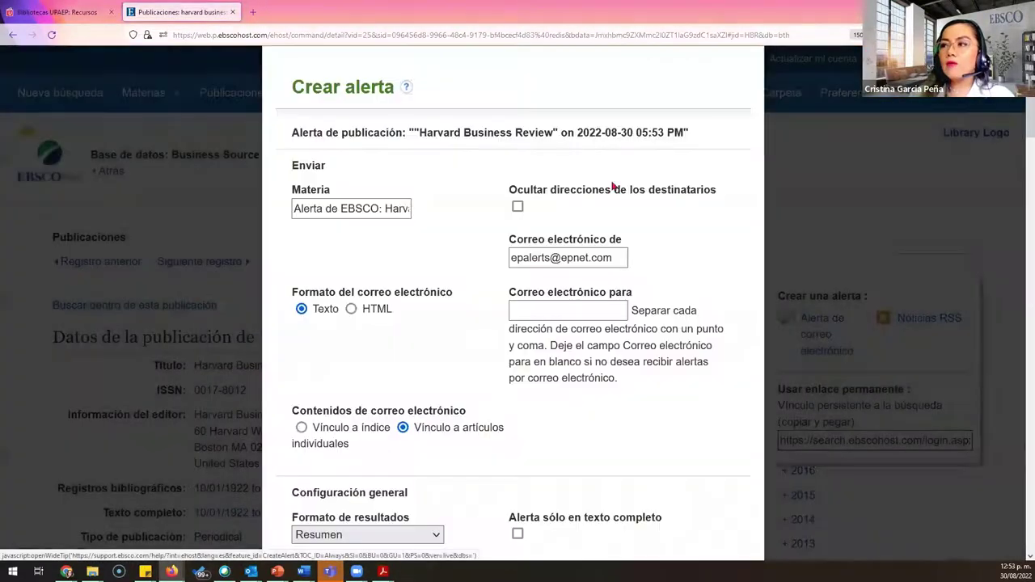
{"action": "left_click_drag", "start_coordinate": [288, 132], "coordinate": [402, 131]}
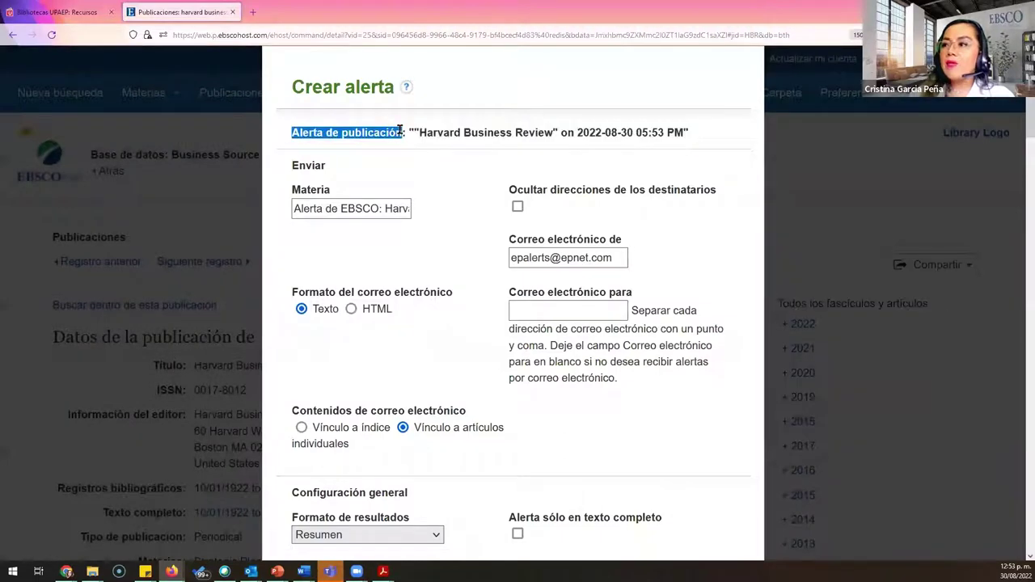
{"action": "left_click", "coordinate": [534, 313]}
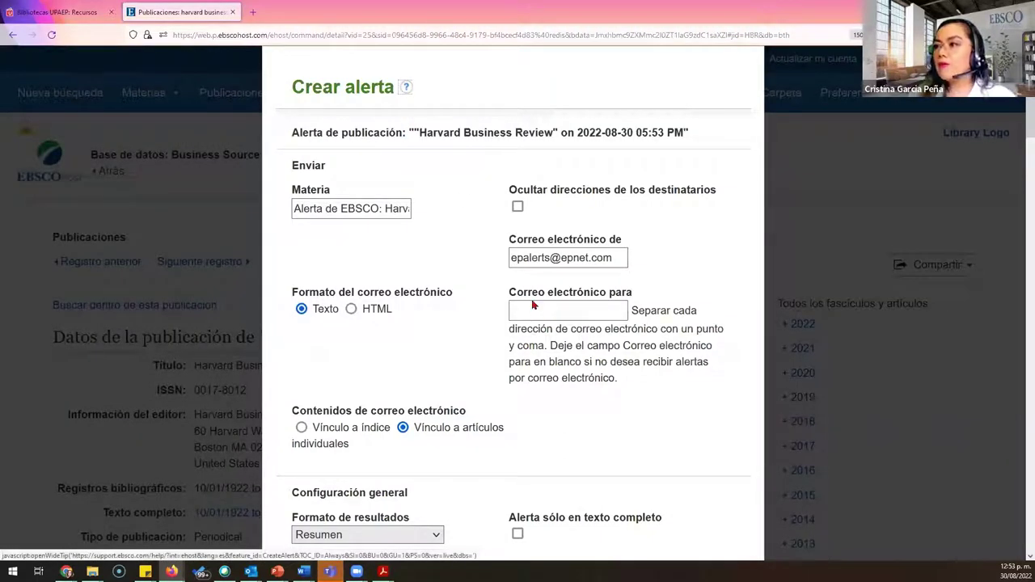
{"action": "left_click", "coordinate": [531, 307]}
{"action": "type", "text": "c"}
{"action": "left_click", "coordinate": [542, 327]}
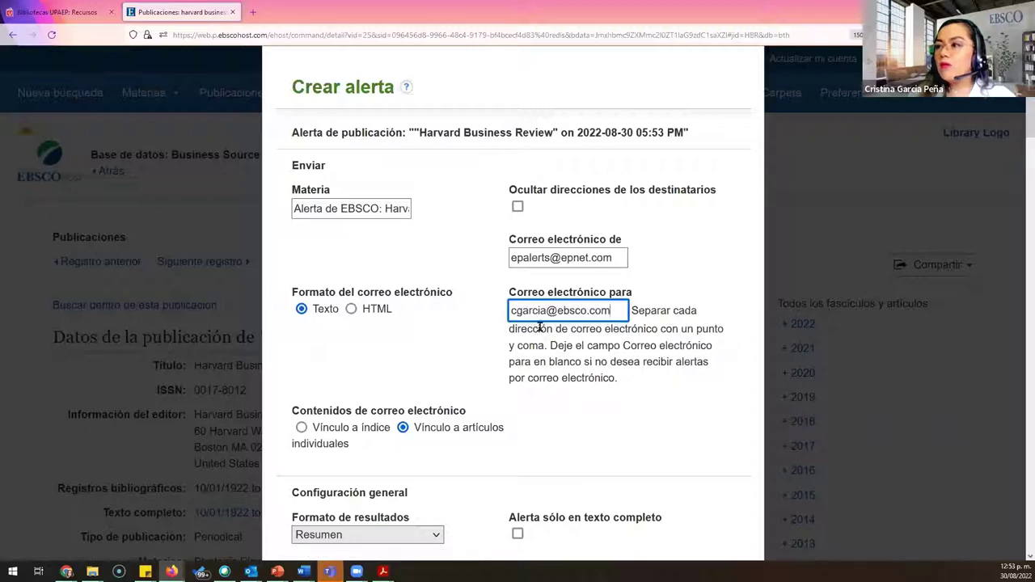
{"action": "scroll", "coordinate": [593, 338], "scroll_direction": "down", "scroll_amount": 4}
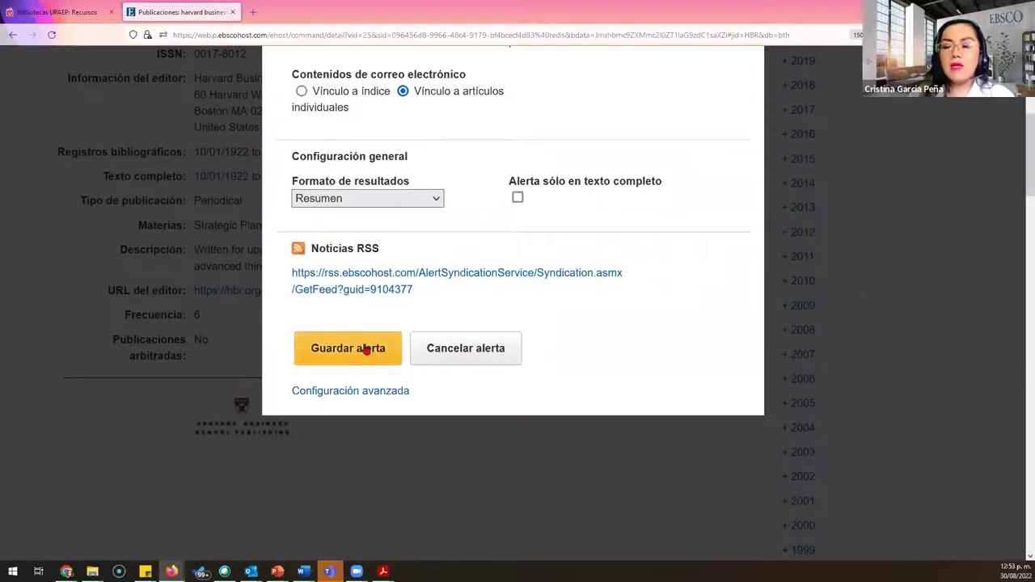
{"action": "left_click", "coordinate": [365, 348]}
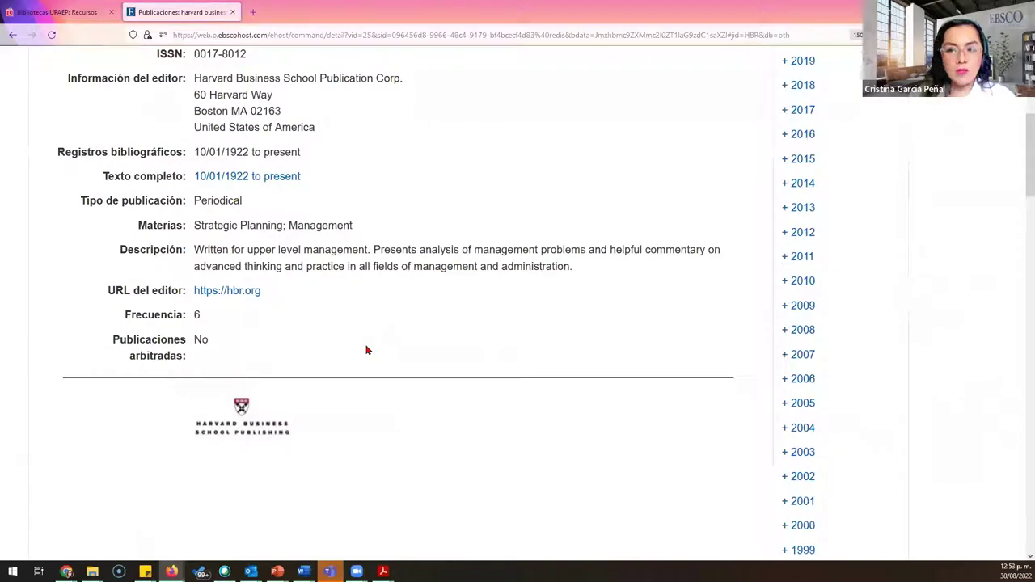
{"action": "scroll", "coordinate": [612, 387], "scroll_direction": "up", "scroll_amount": 4}
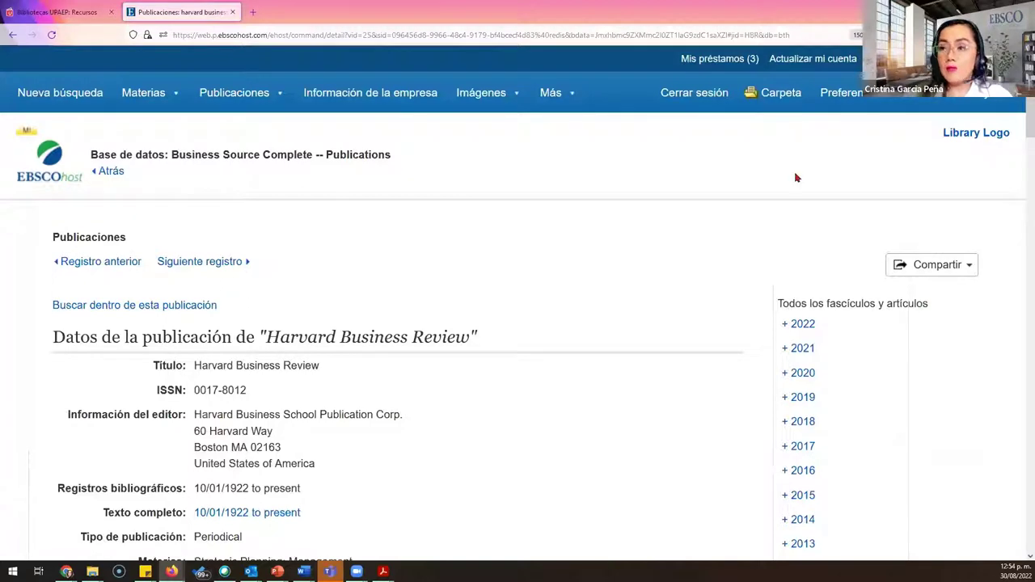
Step: Switch to the eBook Academic Collection from Más > Libros electrónicos
{"action": "mouse_move", "coordinate": [546, 87]}
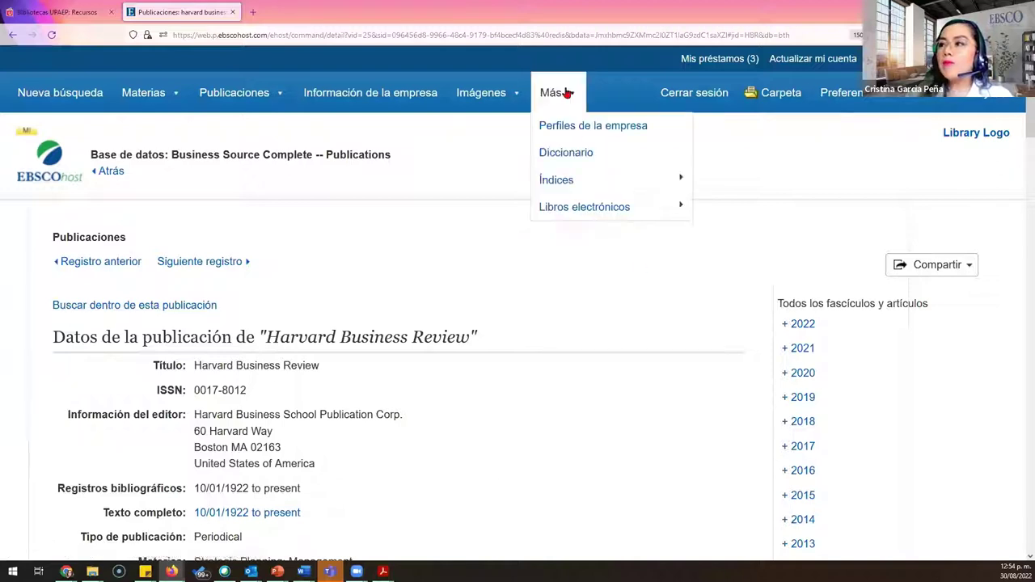
{"action": "mouse_move", "coordinate": [619, 208]}
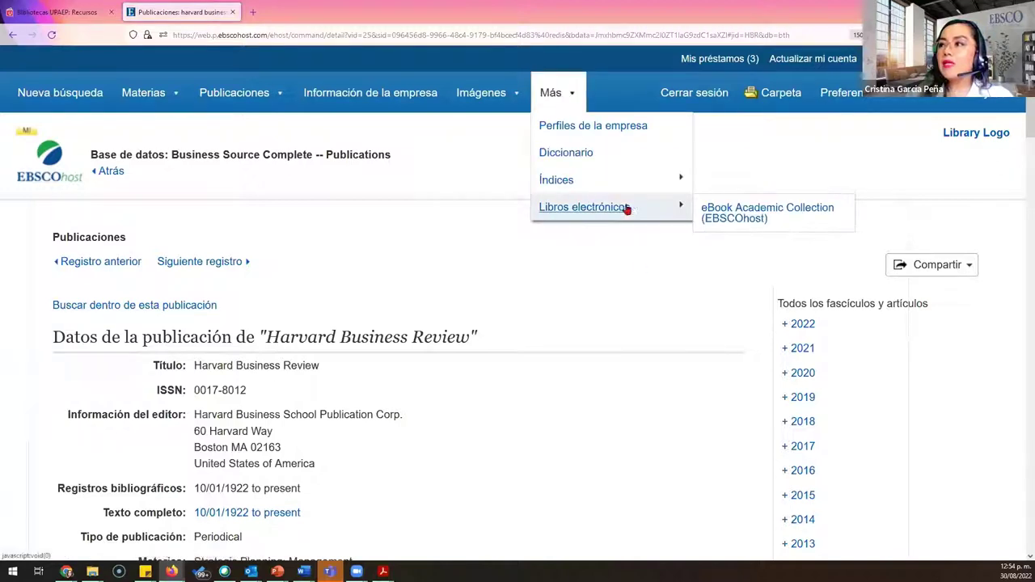
{"action": "left_click", "coordinate": [736, 215]}
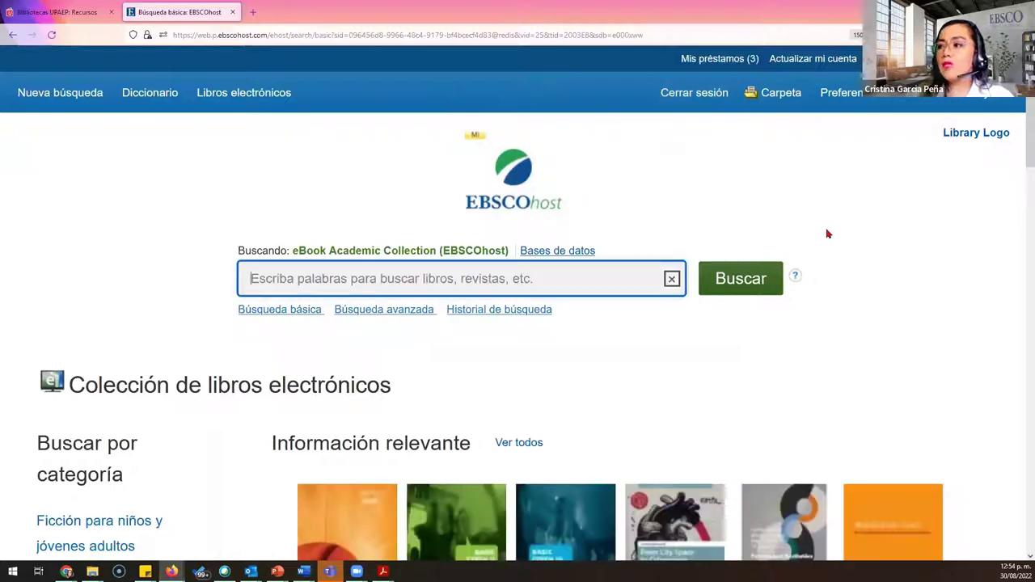
Step: Search the collection for 'business plan', getting 124 e-book results
{"action": "scroll", "coordinate": [882, 314], "scroll_direction": "down", "scroll_amount": 1}
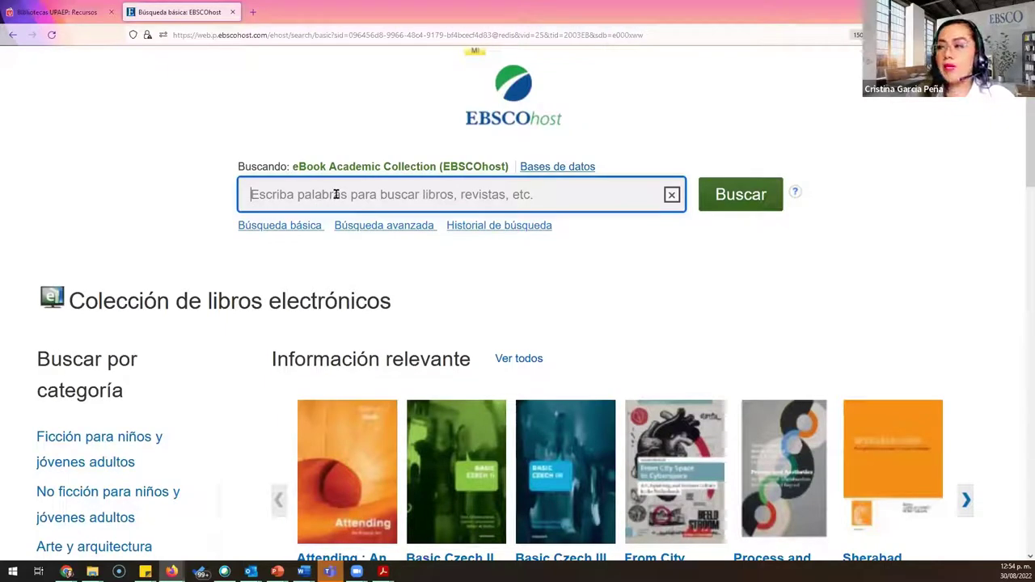
{"action": "type", "text": "b"}
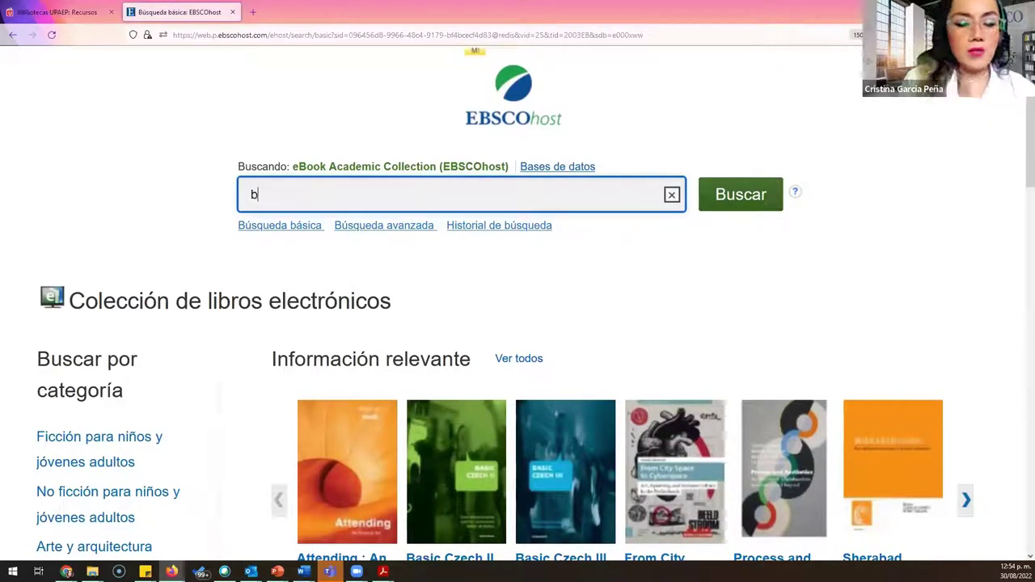
{"action": "type", "text": "usiness pl"}
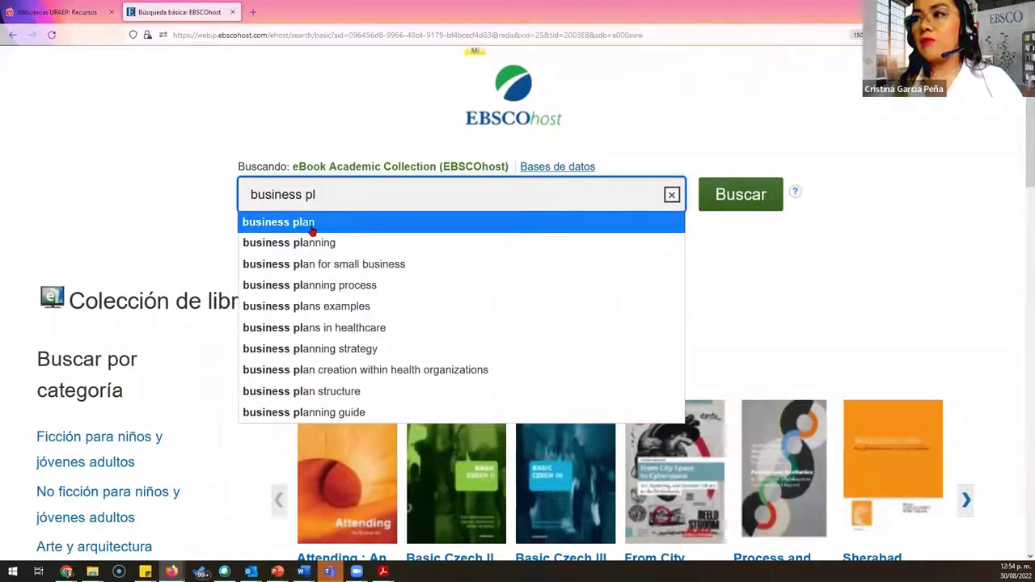
{"action": "left_click", "coordinate": [312, 225]}
{"action": "left_click", "coordinate": [772, 194]}
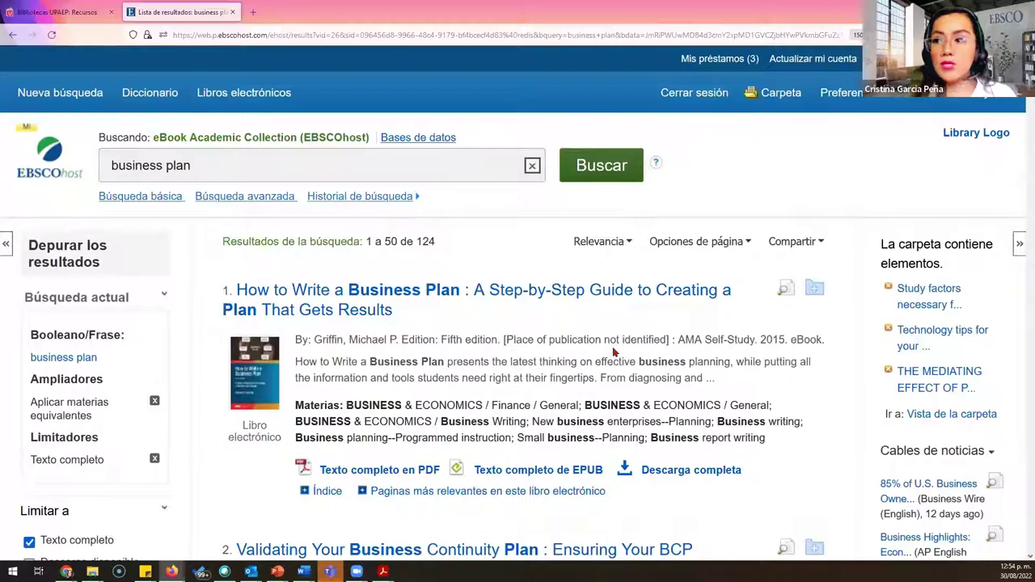
{"action": "scroll", "coordinate": [523, 334], "scroll_direction": "down", "scroll_amount": 3}
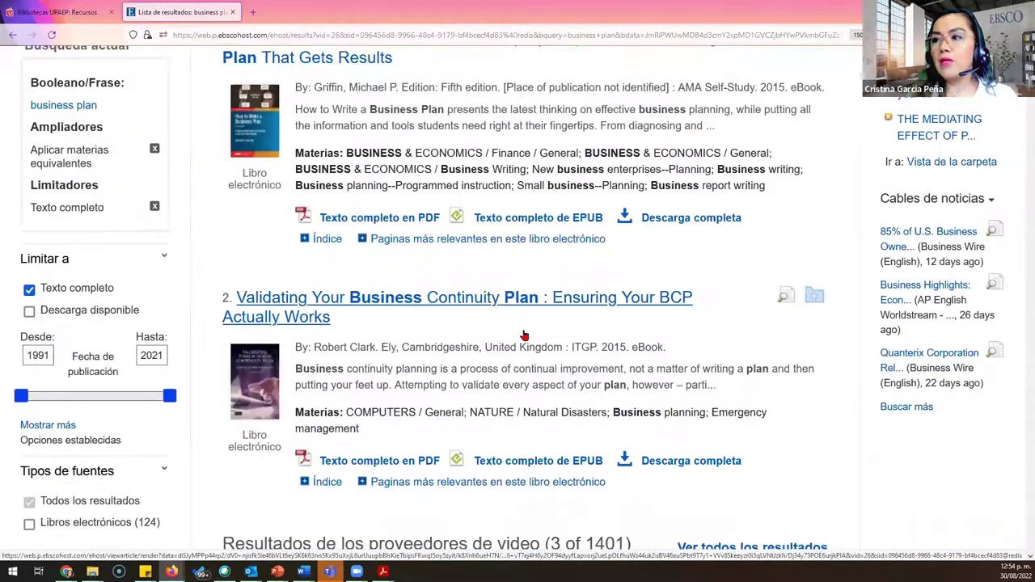
{"action": "scroll", "coordinate": [496, 298], "scroll_direction": "up", "scroll_amount": 3}
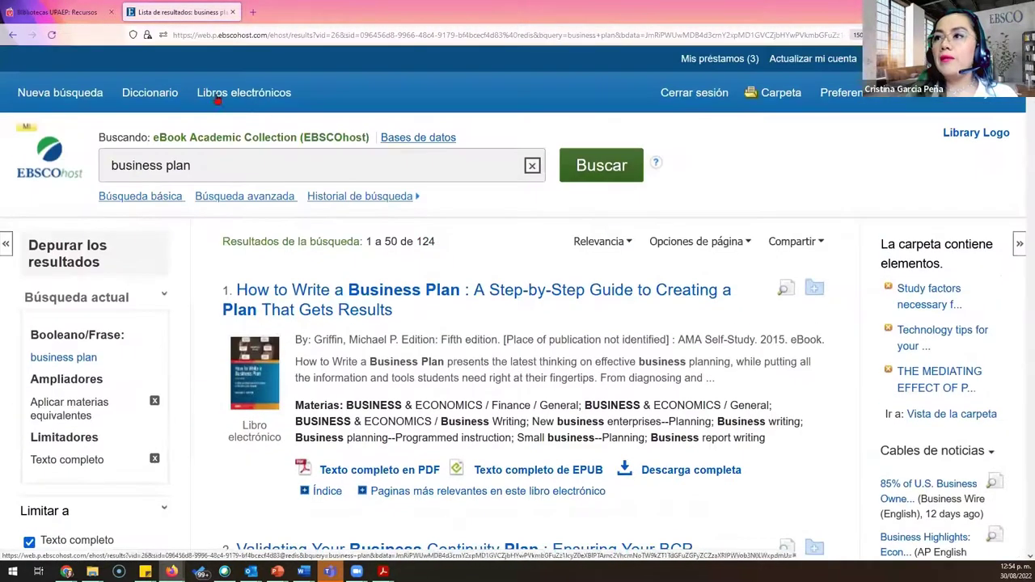
Step: From the e-book home page, browse the Negocios y economía category's 20,585 e-books
{"action": "left_click", "coordinate": [205, 96]}
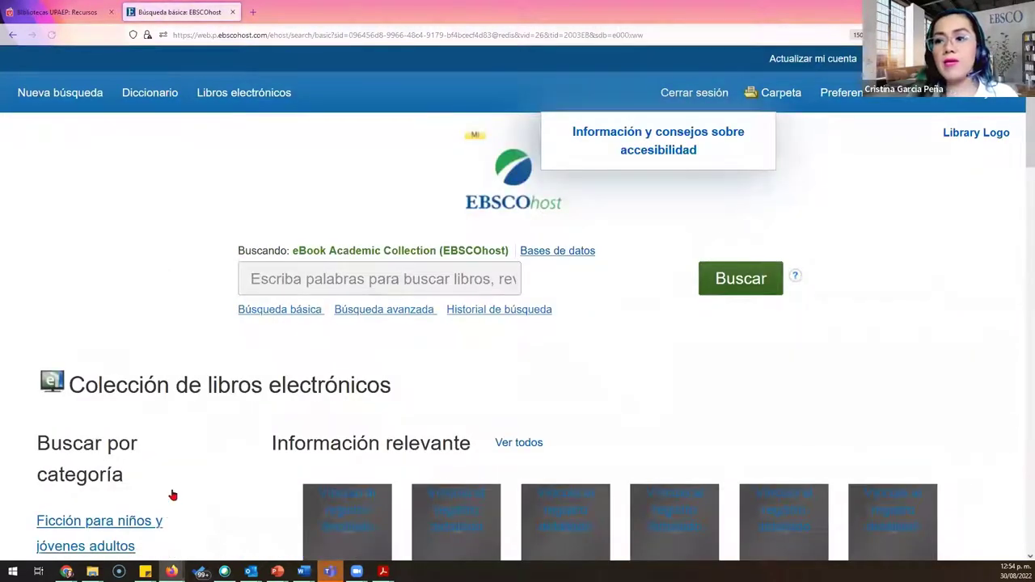
{"action": "scroll", "coordinate": [170, 492], "scroll_direction": "down", "scroll_amount": 4}
{"action": "scroll", "coordinate": [134, 436], "scroll_direction": "up", "scroll_amount": 2}
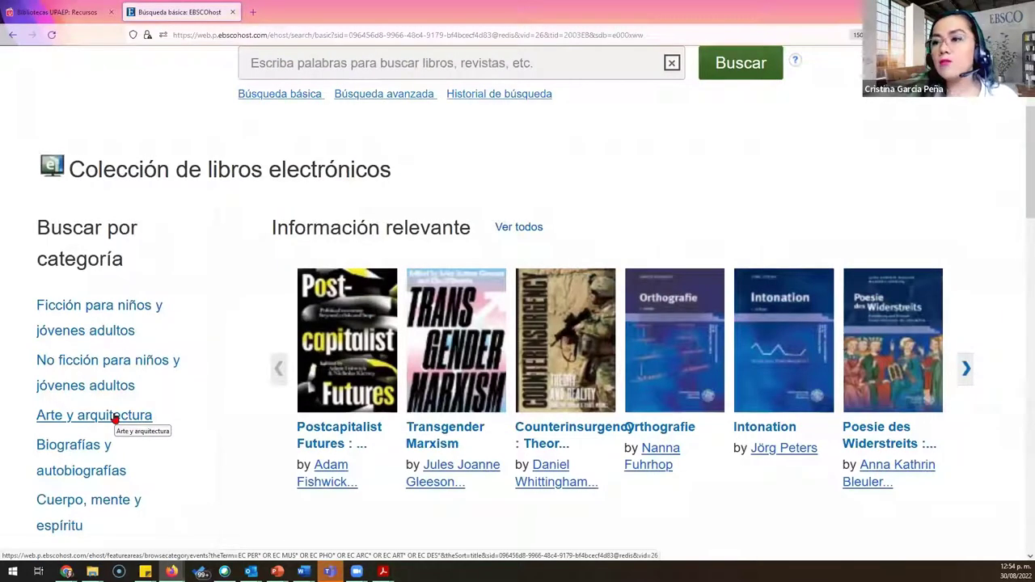
{"action": "scroll", "coordinate": [208, 335], "scroll_direction": "down", "scroll_amount": 2}
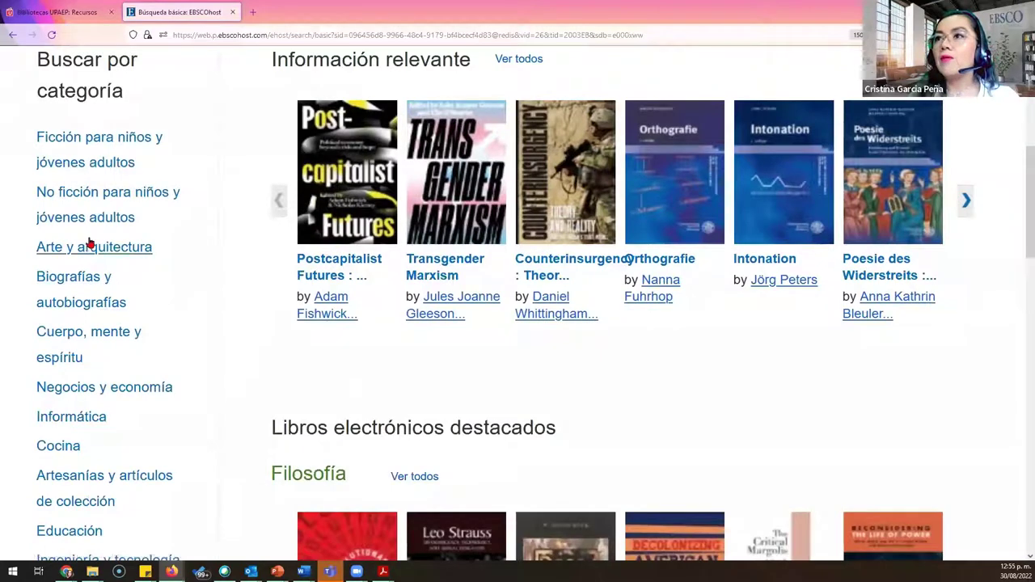
{"action": "left_click", "coordinate": [94, 391]}
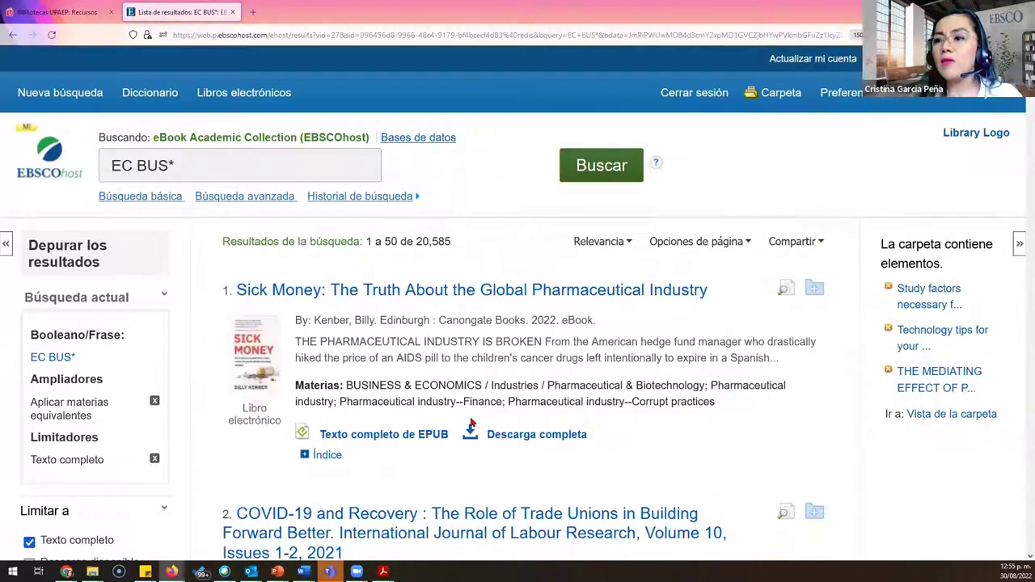
{"action": "scroll", "coordinate": [312, 404], "scroll_direction": "down", "scroll_amount": 1}
{"action": "scroll", "coordinate": [109, 374], "scroll_direction": "down", "scroll_amount": 4}
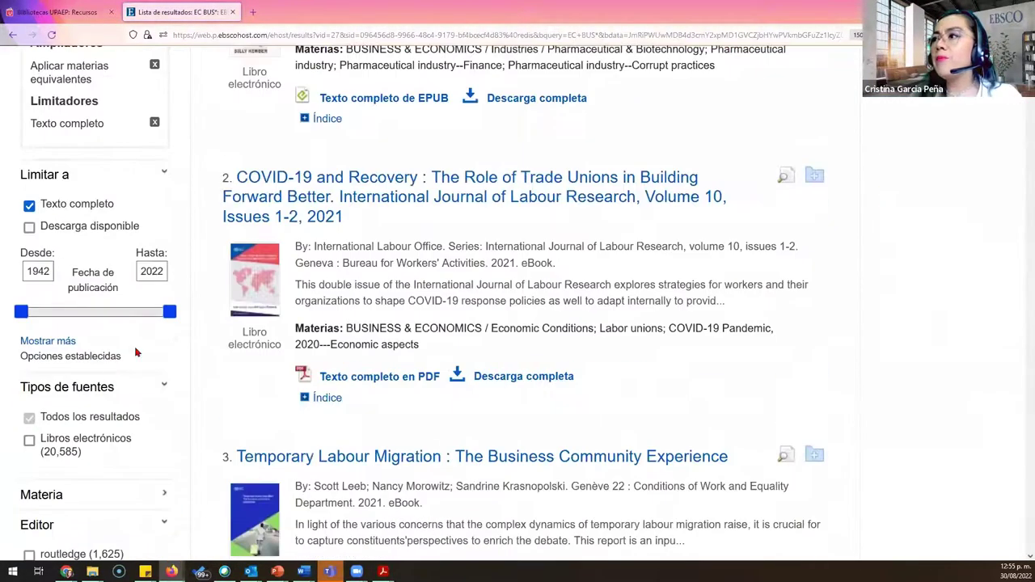